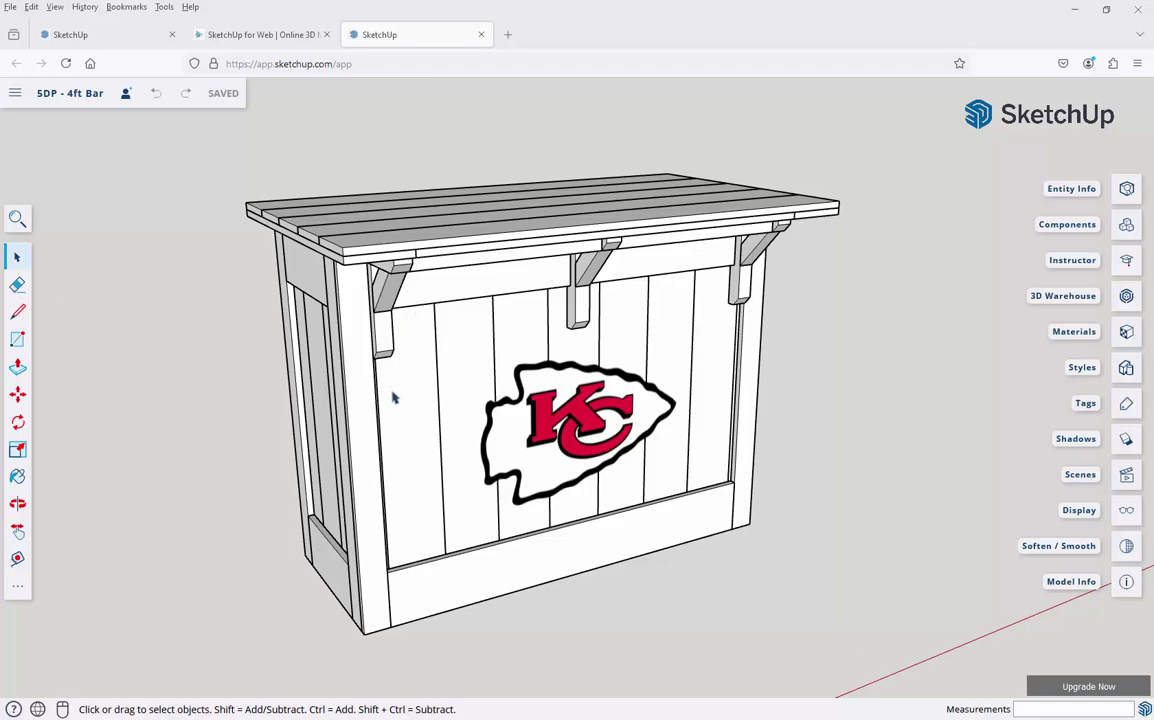
{"action": "scroll", "coordinate": [393, 398], "scroll_direction": "down", "scroll_amount": 2}
{"action": "scroll", "coordinate": [518, 400], "scroll_direction": "up", "scroll_amount": 5}
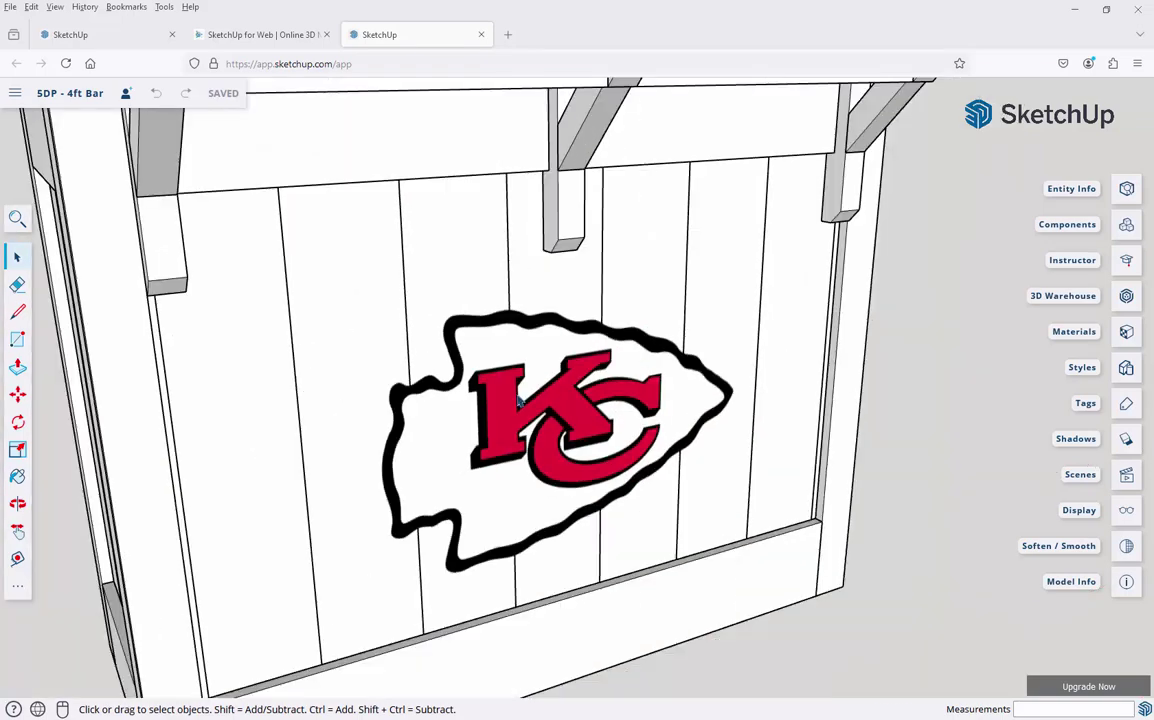
{"action": "scroll", "coordinate": [518, 400], "scroll_direction": "down", "scroll_amount": 3}
{"action": "scroll", "coordinate": [518, 400], "scroll_direction": "down", "scroll_amount": 3}
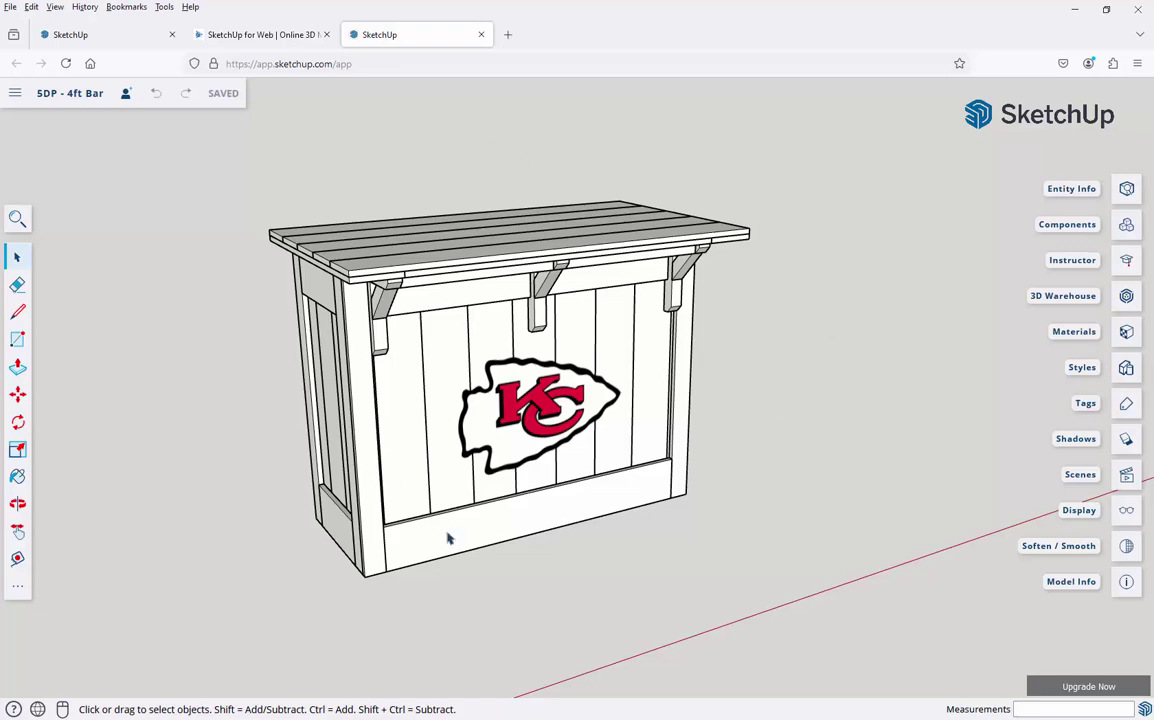
{"action": "left_click", "coordinate": [1126, 476]}
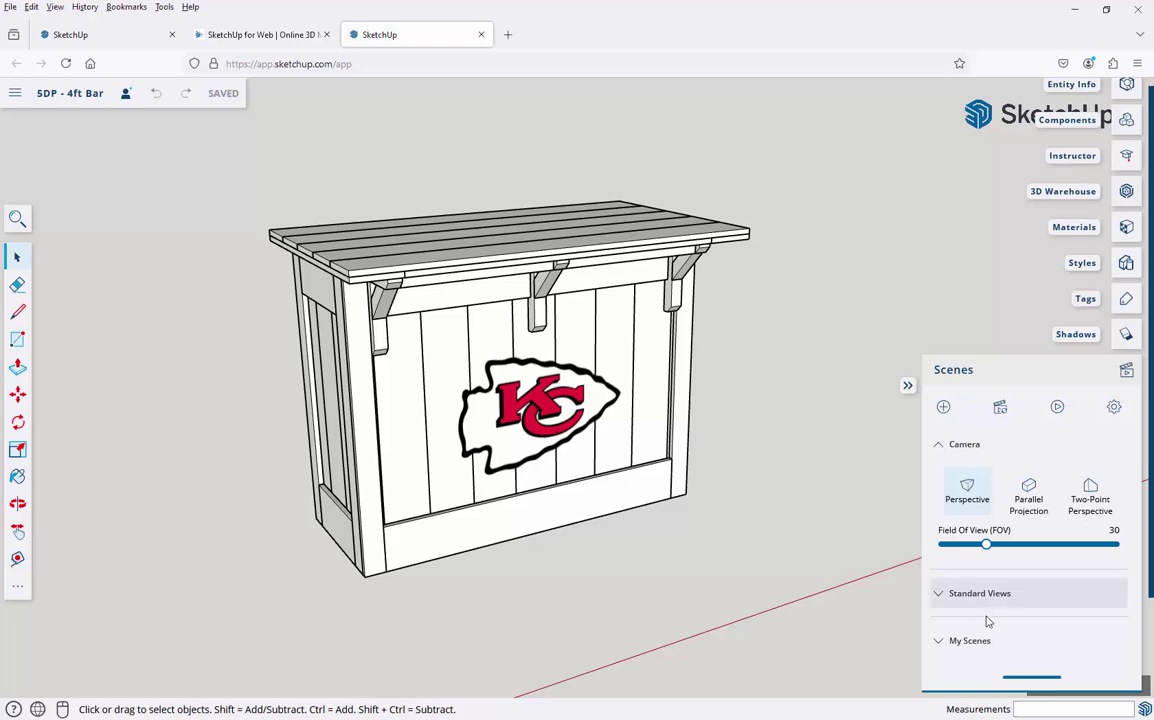
- Expand My Scenes and delete the Front 2x Assembly scene
{"action": "left_click", "coordinate": [972, 642]}
{"action": "scroll", "coordinate": [1110, 256], "scroll_direction": "down", "scroll_amount": 5}
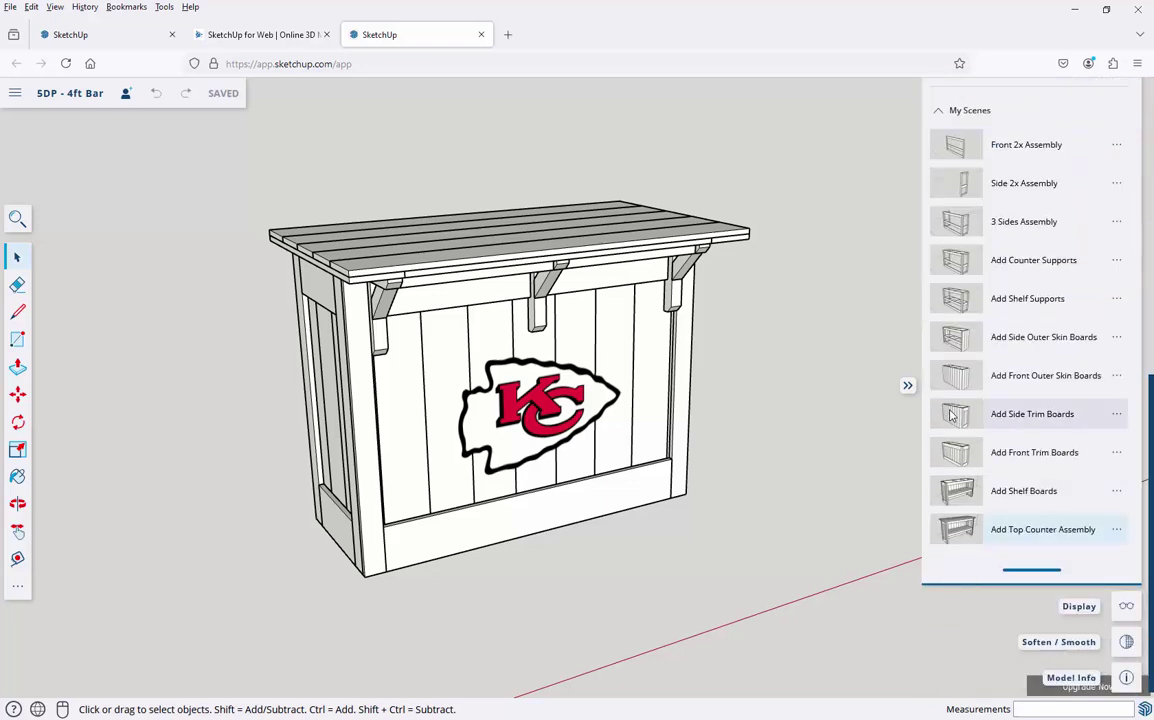
{"action": "left_click", "coordinate": [1119, 149]}
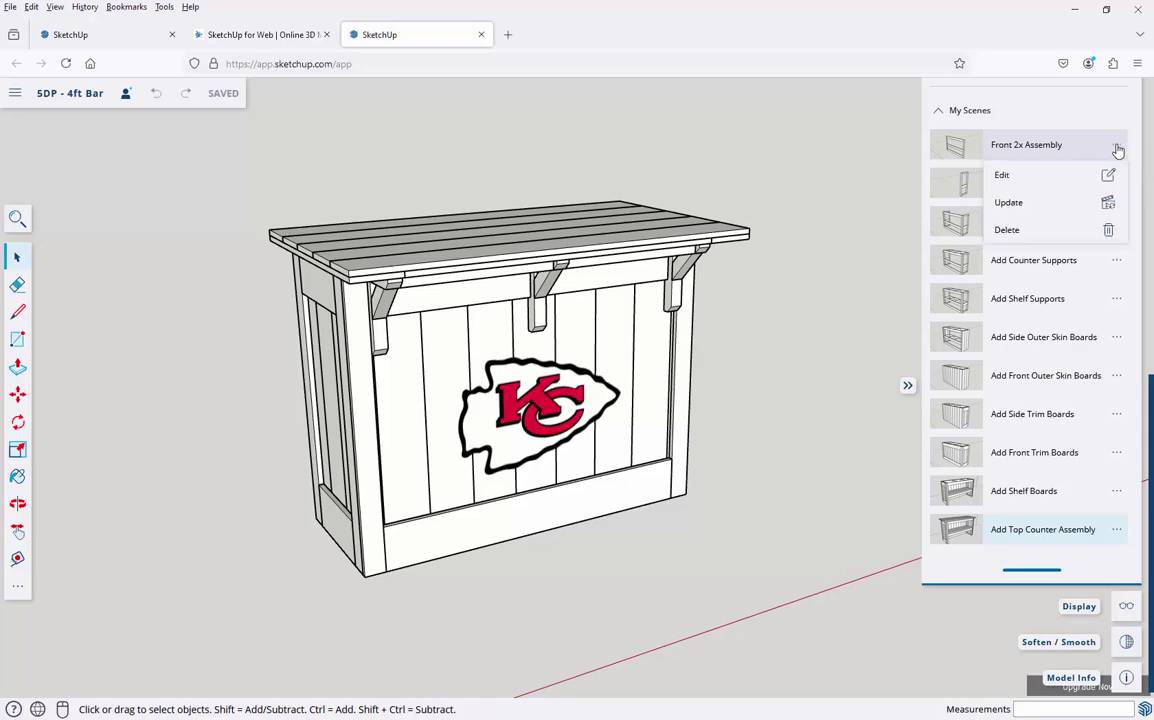
{"action": "left_click", "coordinate": [1050, 233]}
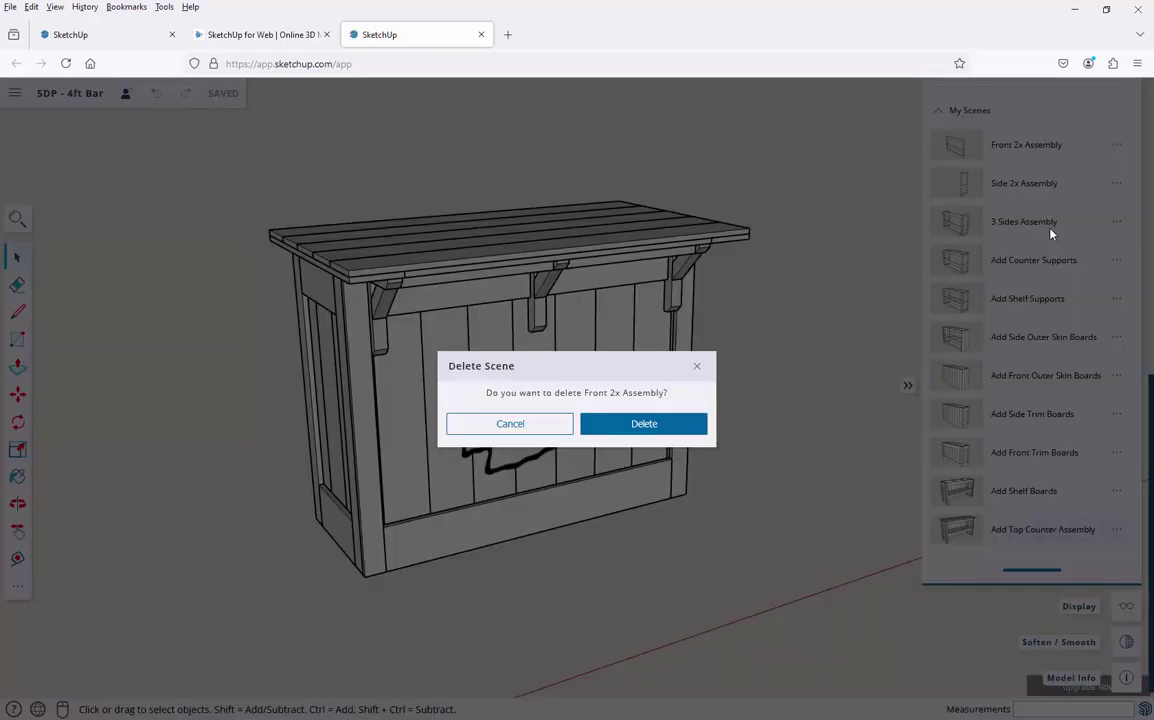
{"action": "left_click", "coordinate": [687, 425]}
- Delete the Side 2x Assembly and 3 Sides Assembly scenes
{"action": "left_click", "coordinate": [1015, 188]}
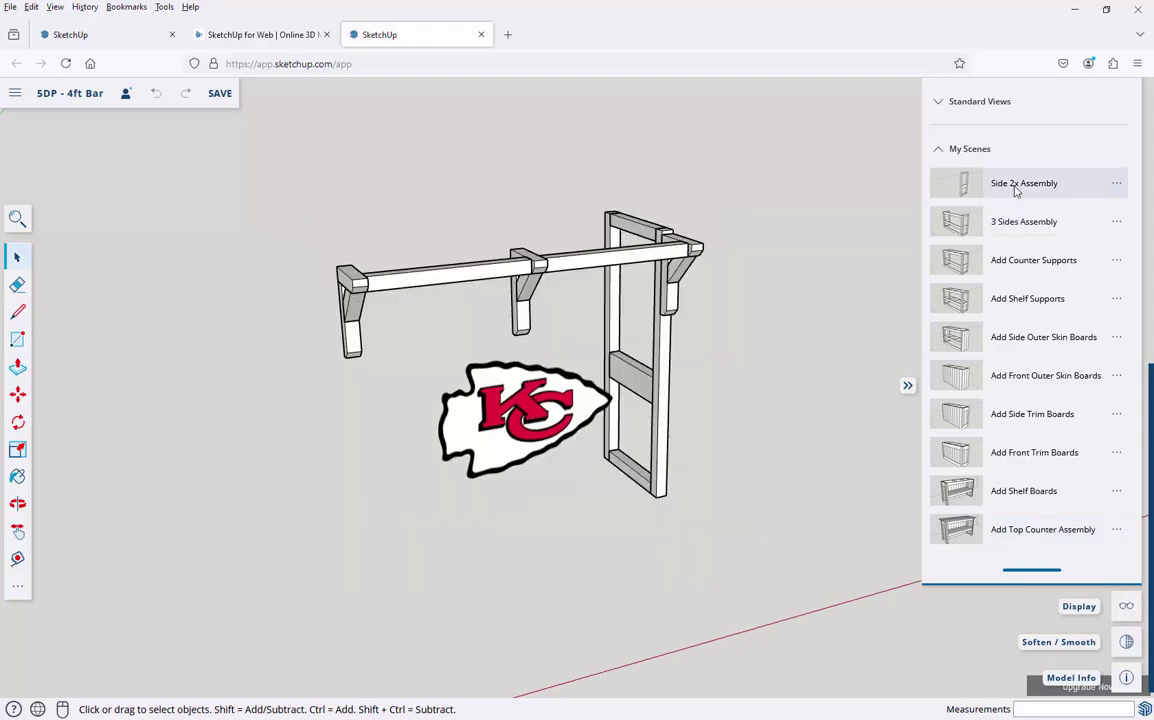
{"action": "left_click", "coordinate": [1021, 530]}
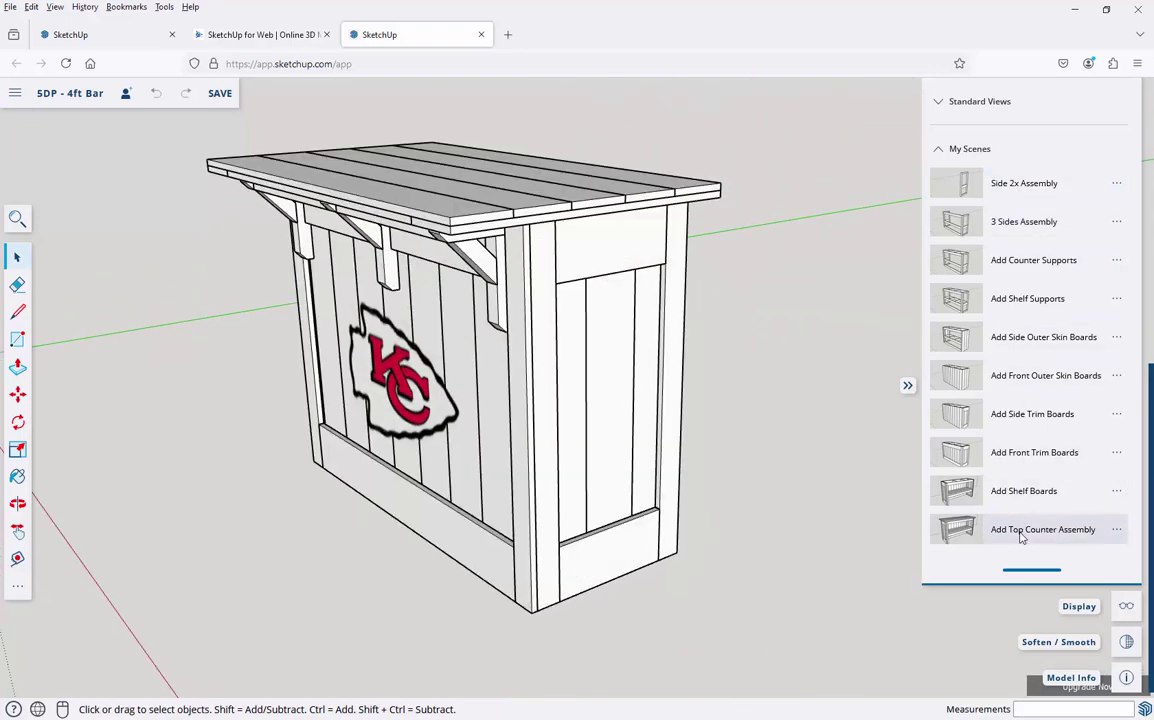
{"action": "left_click", "coordinate": [1116, 183]}
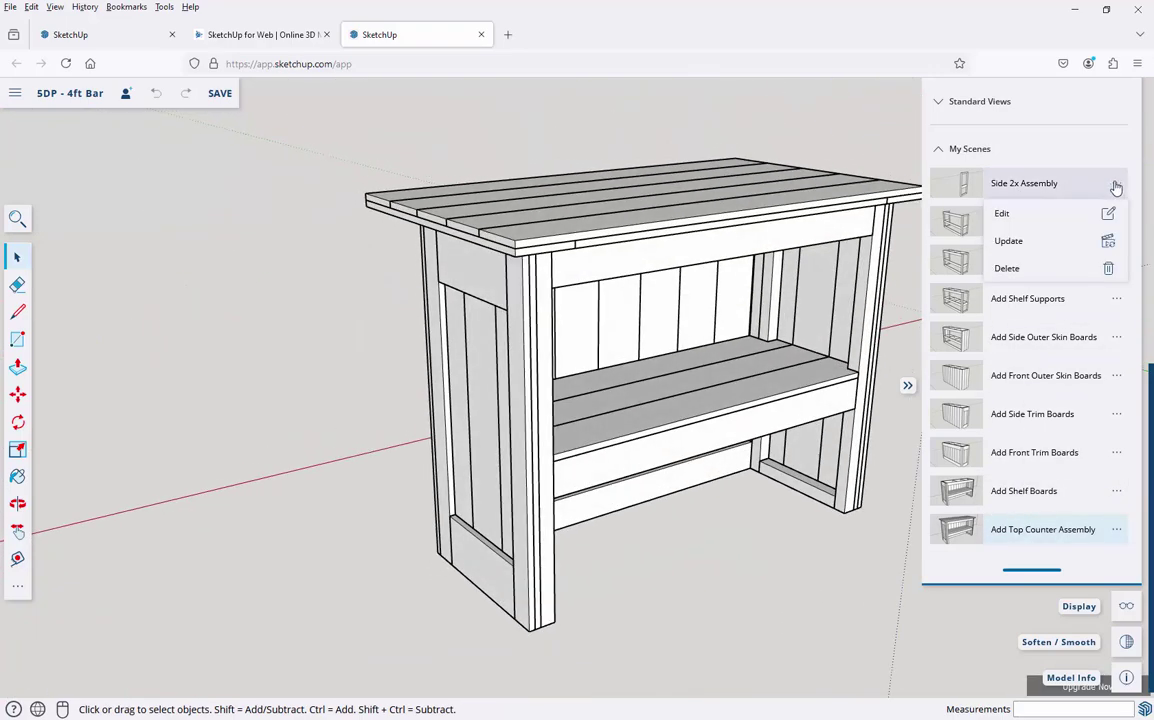
{"action": "left_click", "coordinate": [1007, 268]}
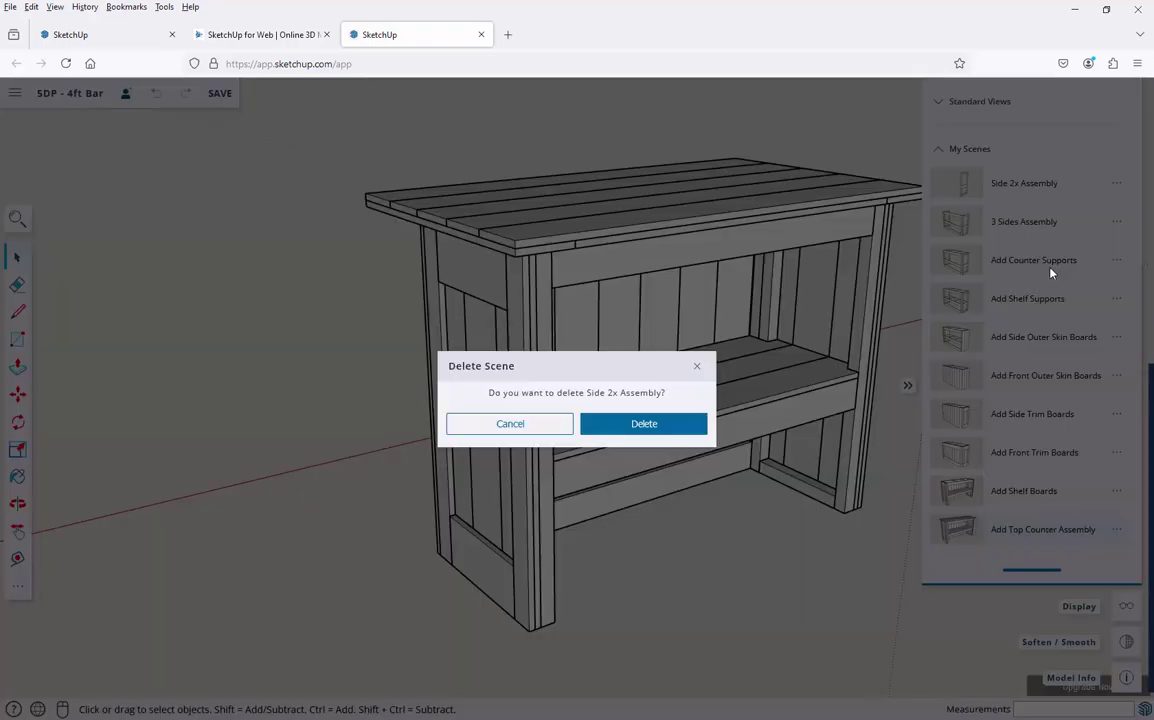
{"action": "left_click", "coordinate": [645, 424]}
{"action": "left_click", "coordinate": [1116, 221]}
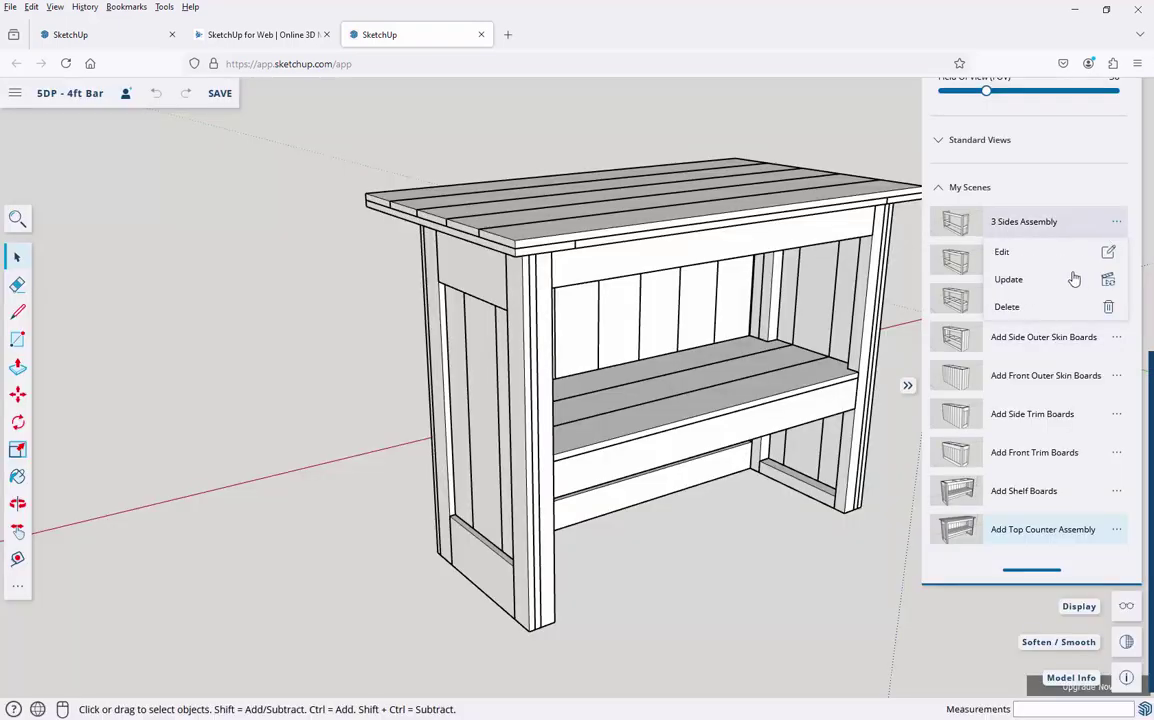
{"action": "left_click", "coordinate": [1010, 305]}
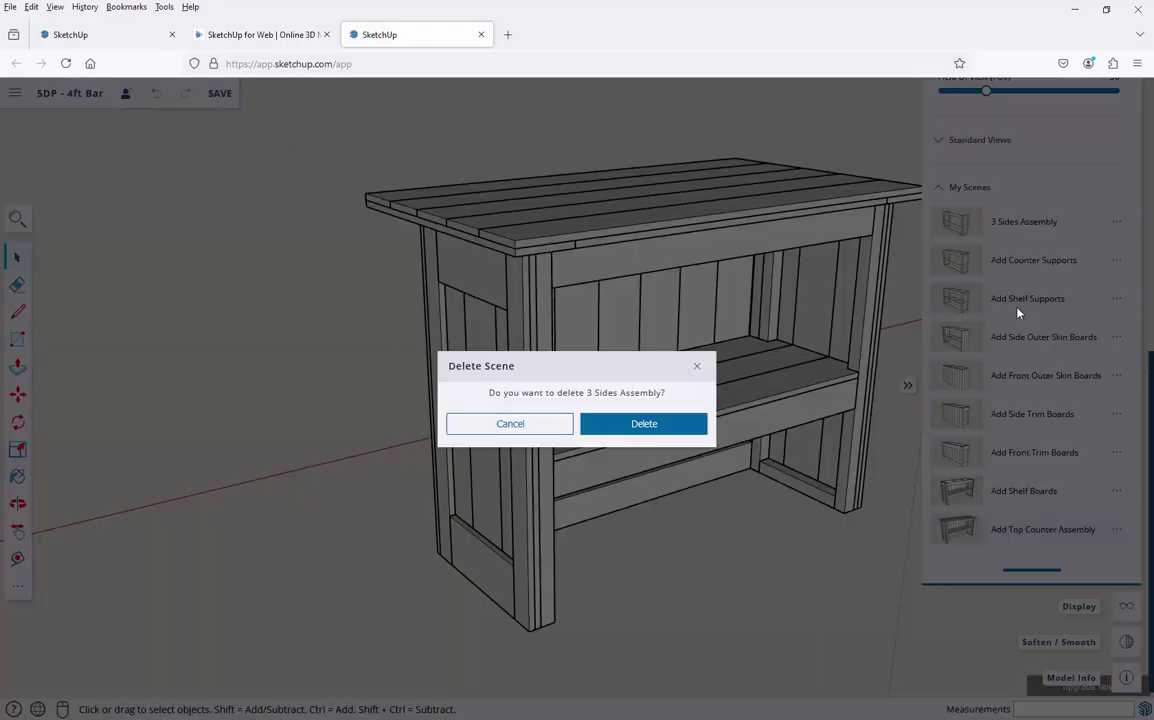
{"action": "left_click", "coordinate": [672, 426]}
{"action": "left_click", "coordinate": [1116, 260]}
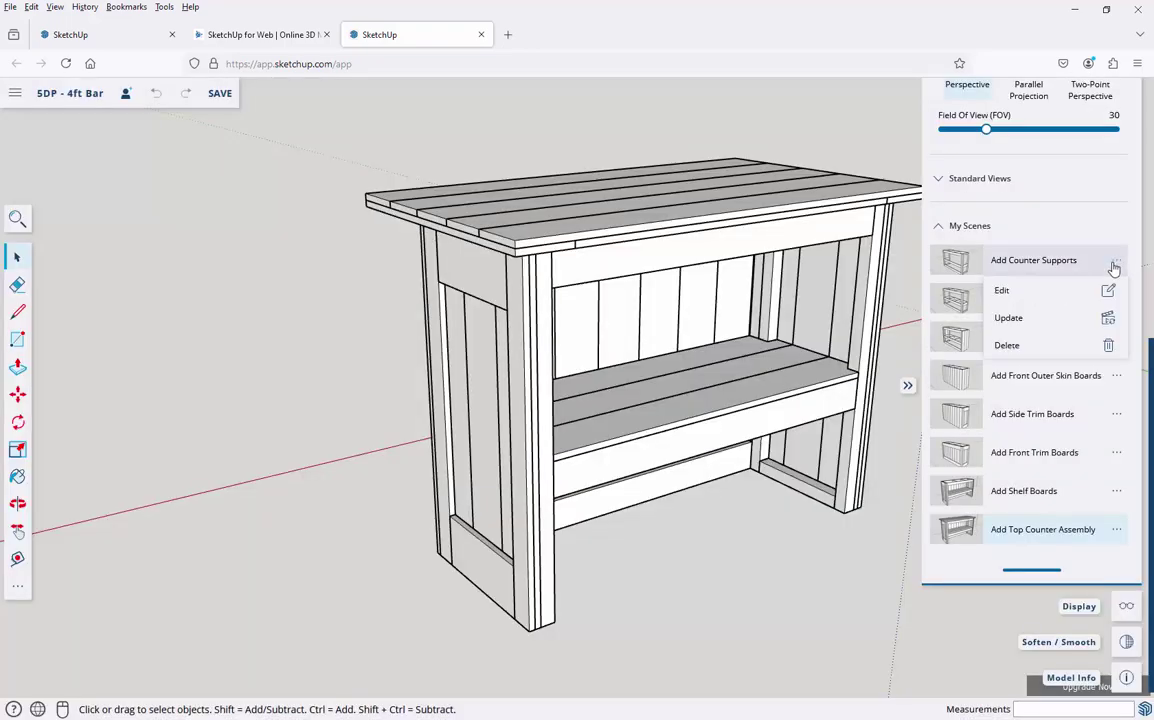
- Delete the Add Counter Supports and Add Shelf Supports scenes
{"action": "left_click", "coordinate": [1077, 342]}
{"action": "left_click", "coordinate": [600, 428]}
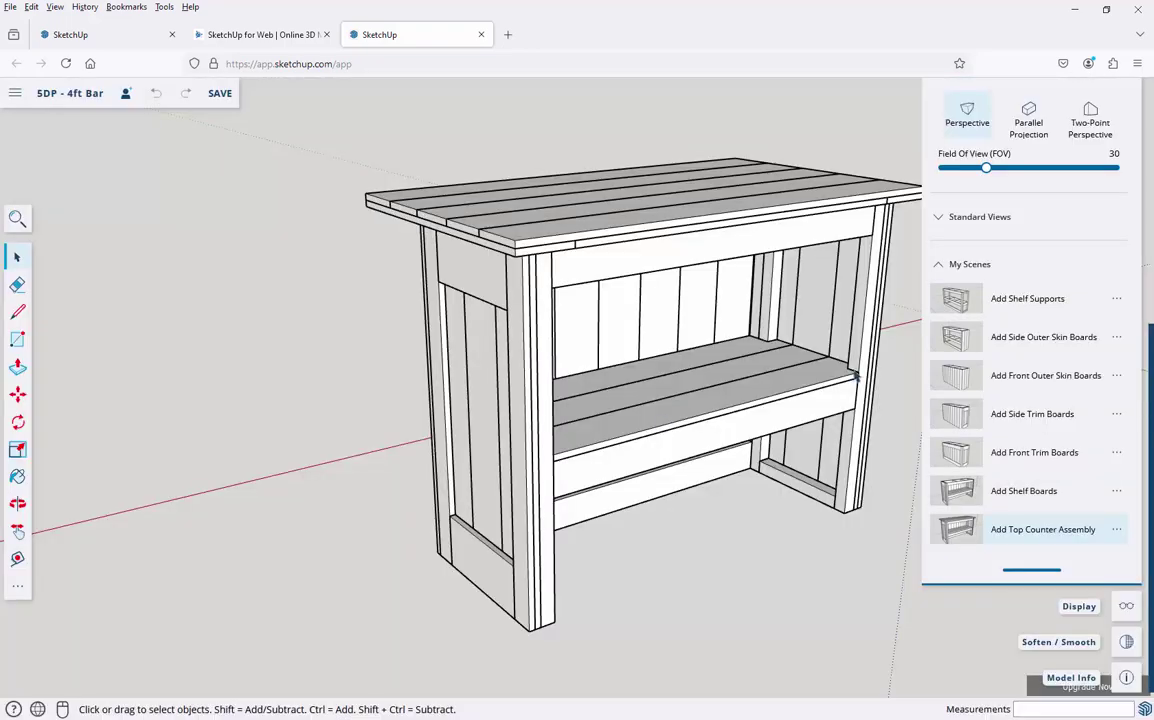
{"action": "left_click", "coordinate": [1116, 298]}
{"action": "left_click", "coordinate": [1116, 298]}
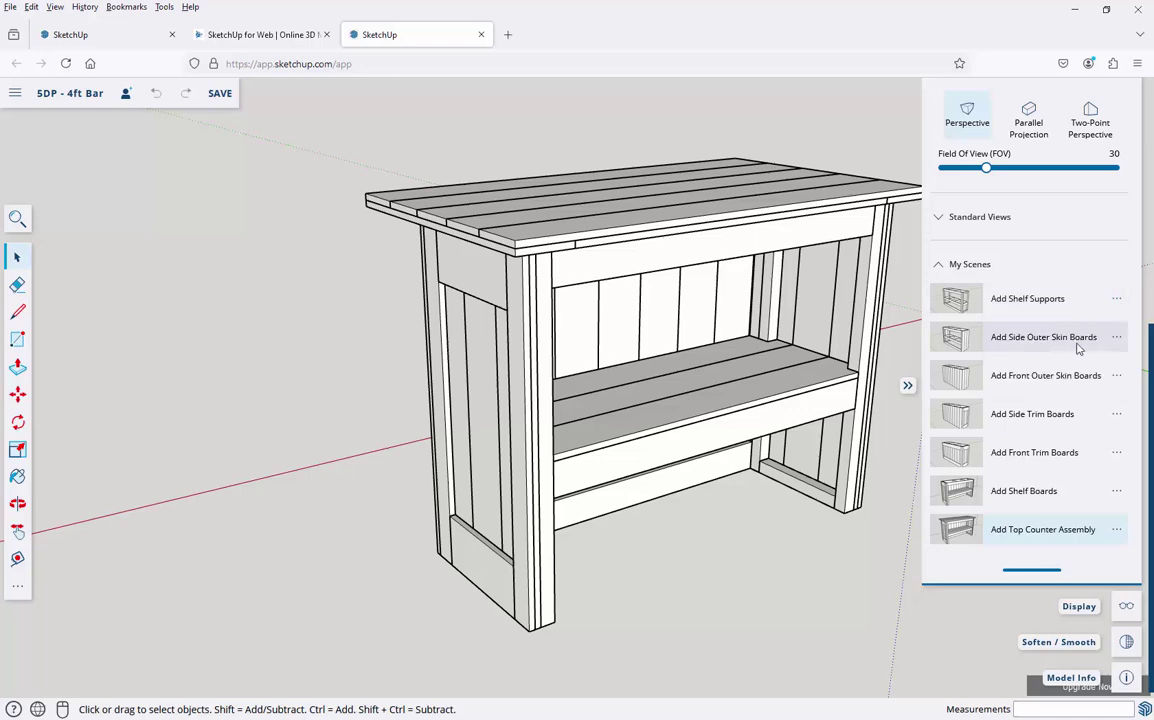
{"action": "left_click", "coordinate": [1116, 298]}
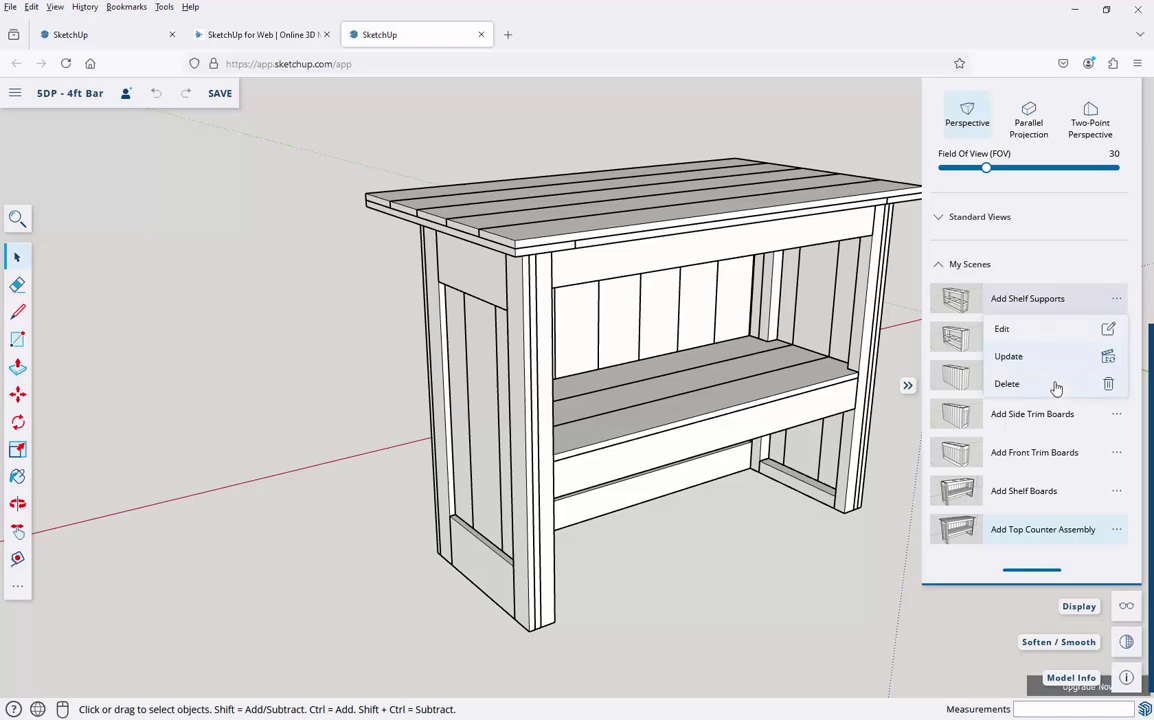
{"action": "left_click", "coordinate": [1097, 384]}
{"action": "left_click", "coordinate": [605, 428]}
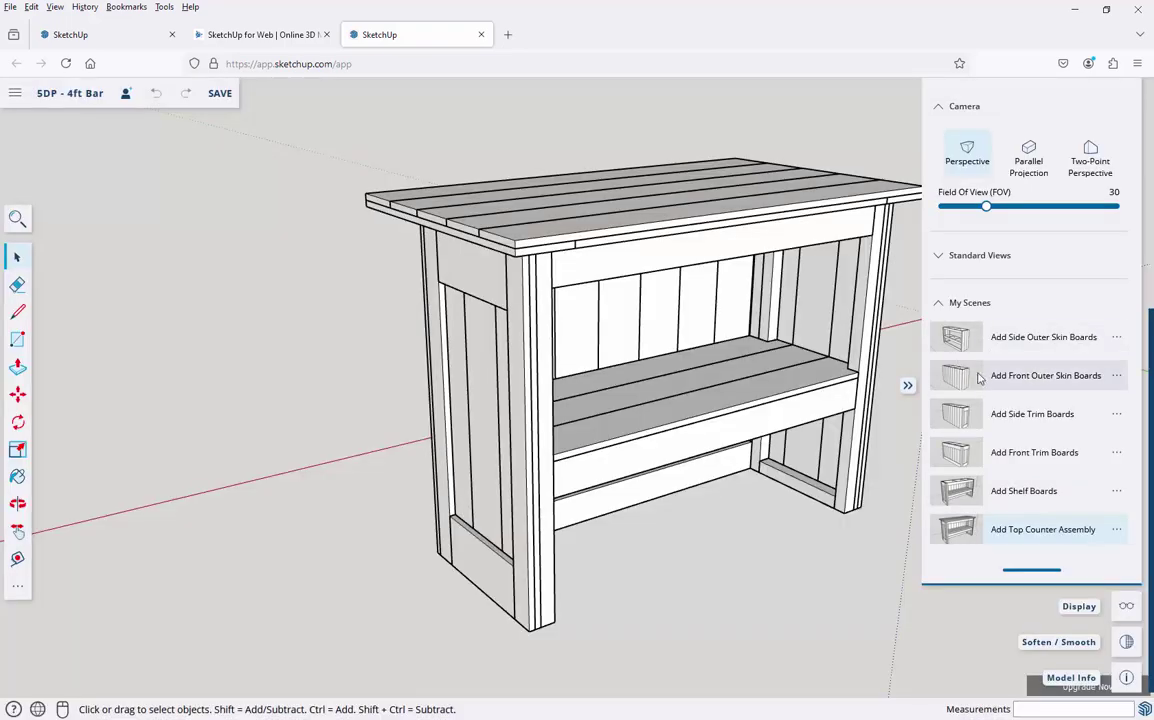
- Delete the Add Side Outer Skin Boards and Add Front Outer Skin Boards scenes
{"action": "left_click", "coordinate": [1116, 337]}
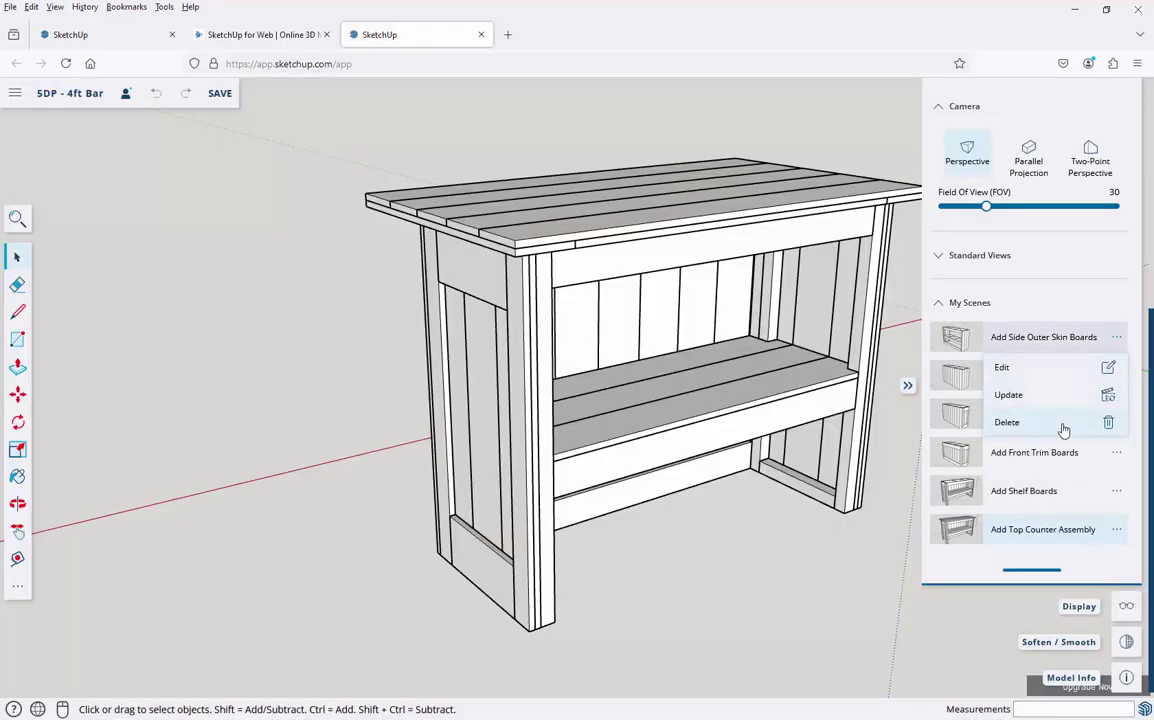
{"action": "left_click", "coordinate": [1080, 421]}
{"action": "left_click", "coordinate": [690, 428]}
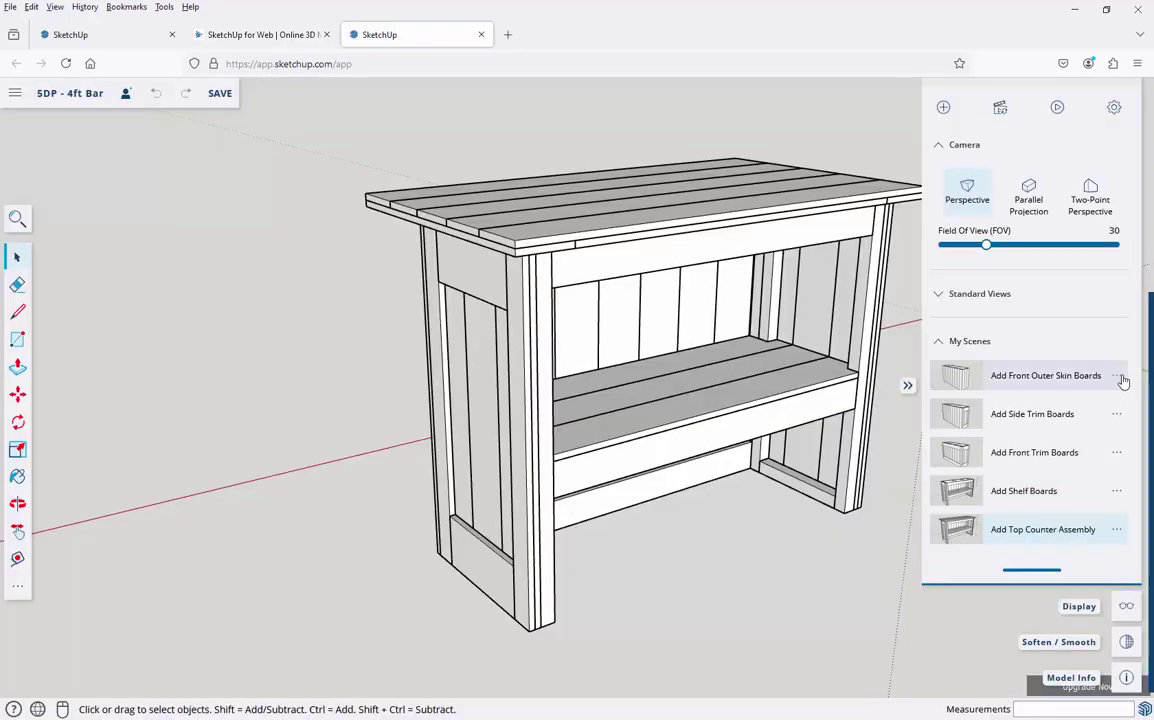
{"action": "left_click", "coordinate": [1116, 375]}
{"action": "left_click", "coordinate": [1006, 461]}
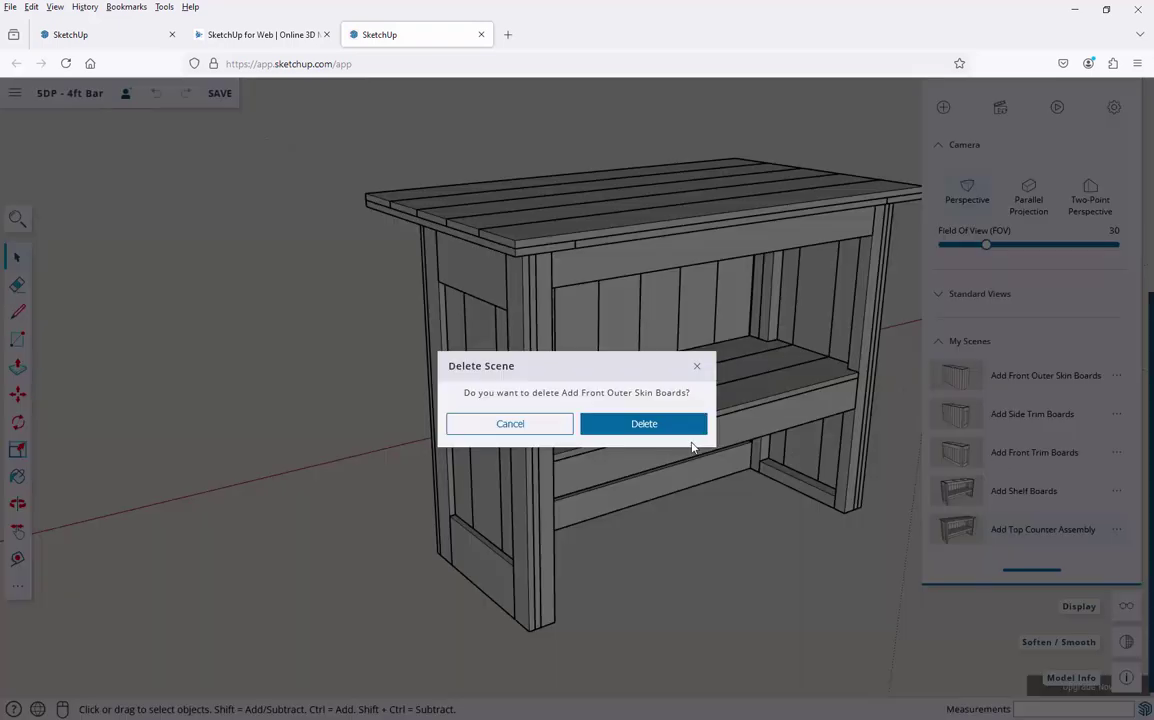
{"action": "left_click", "coordinate": [700, 427]}
- Delete the Add Side Trim Boards and Add Front Trim Boards scenes
{"action": "left_click", "coordinate": [1116, 413]}
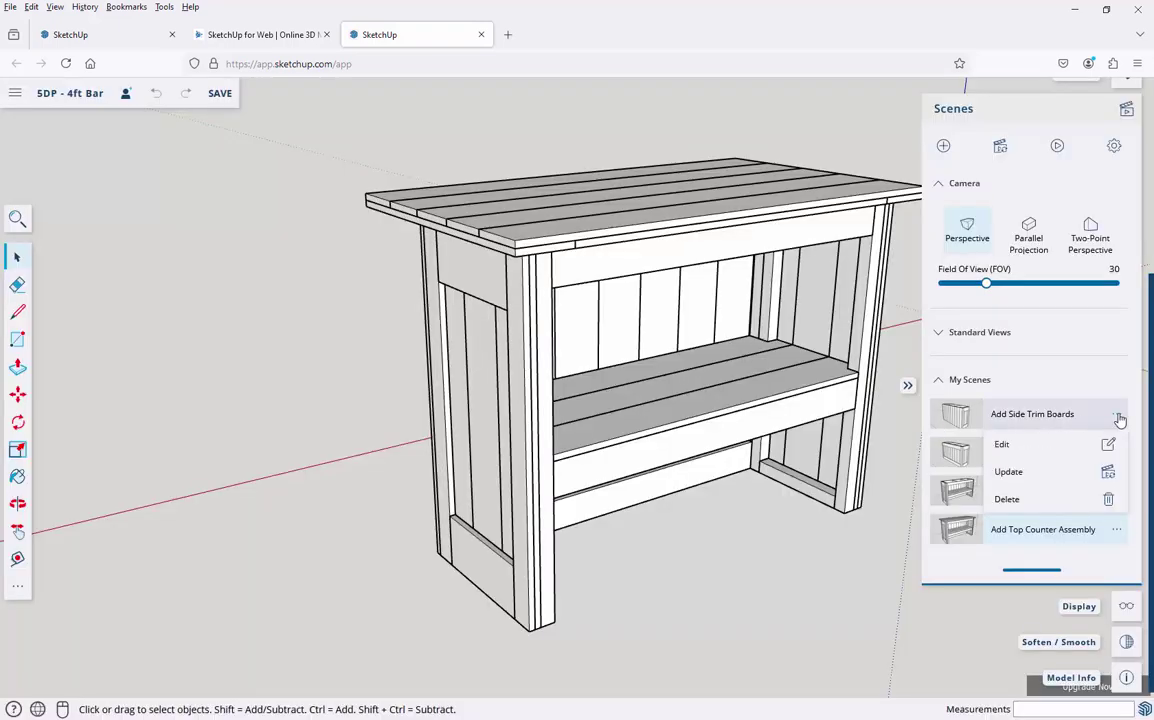
{"action": "left_click", "coordinate": [1007, 499]}
{"action": "left_click", "coordinate": [690, 425]}
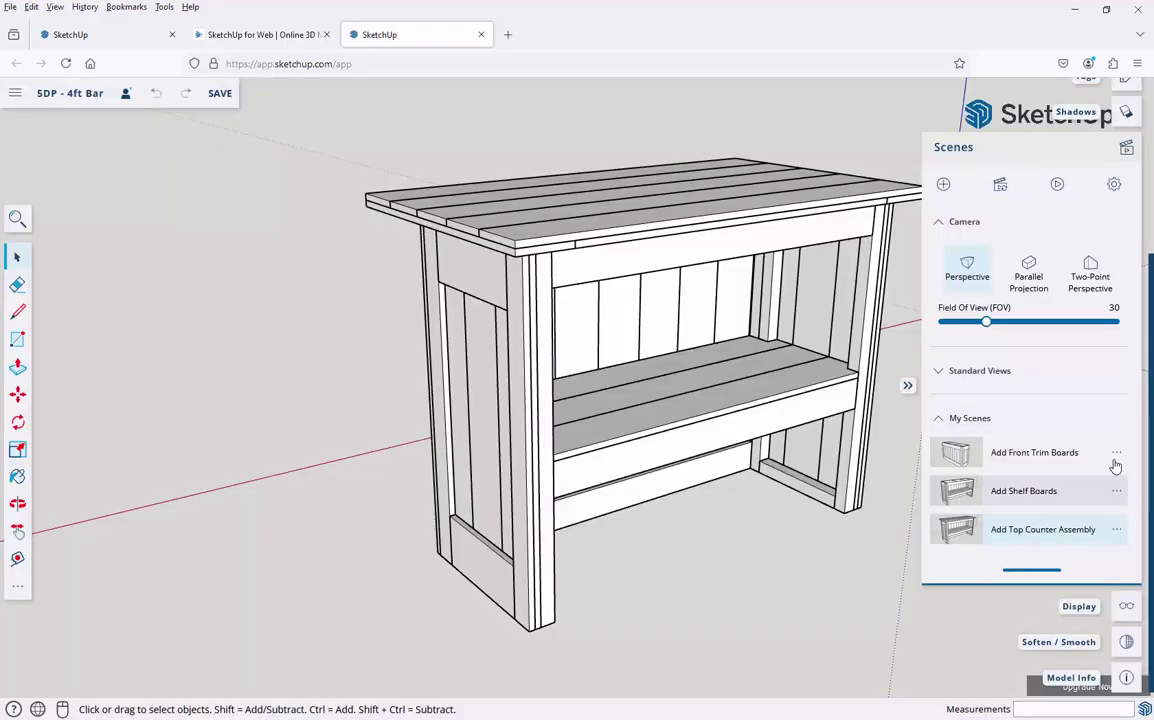
{"action": "left_click", "coordinate": [1116, 452]}
{"action": "left_click", "coordinate": [1039, 535]}
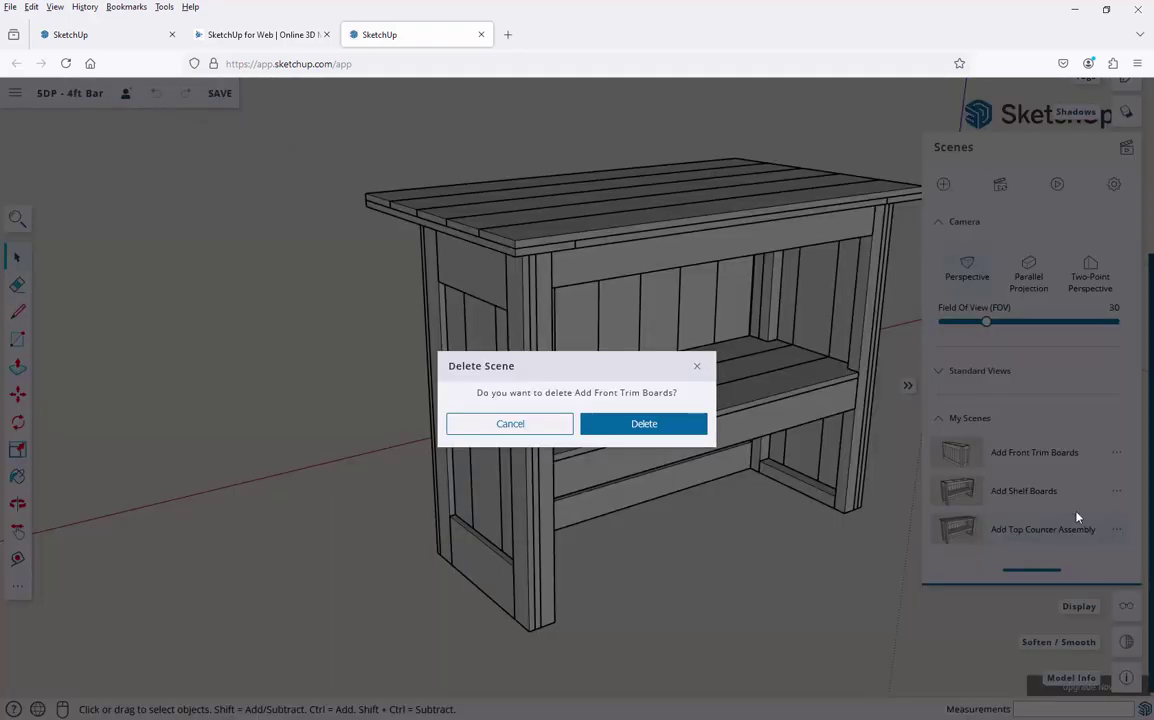
{"action": "left_click", "coordinate": [690, 424]}
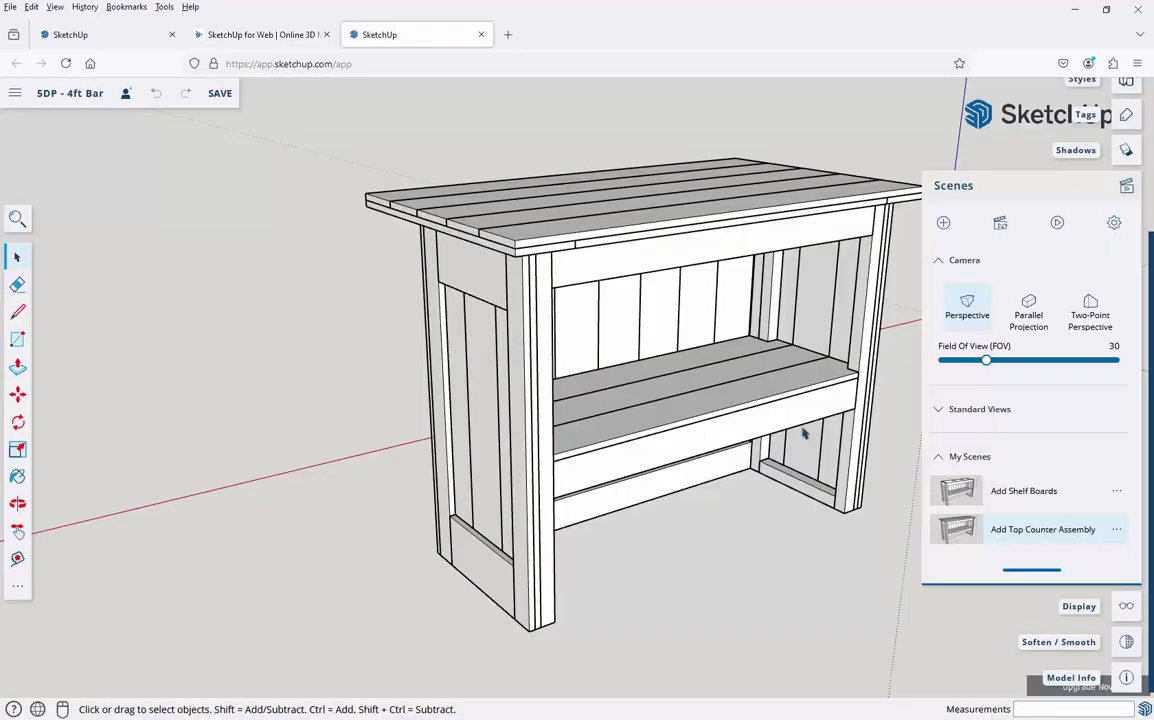
- Delete Add Shelf Boards and Add Top Counter Assembly, leaving My Scenes empty
{"action": "left_click", "coordinate": [1116, 491]}
{"action": "left_click", "coordinate": [1016, 580]}
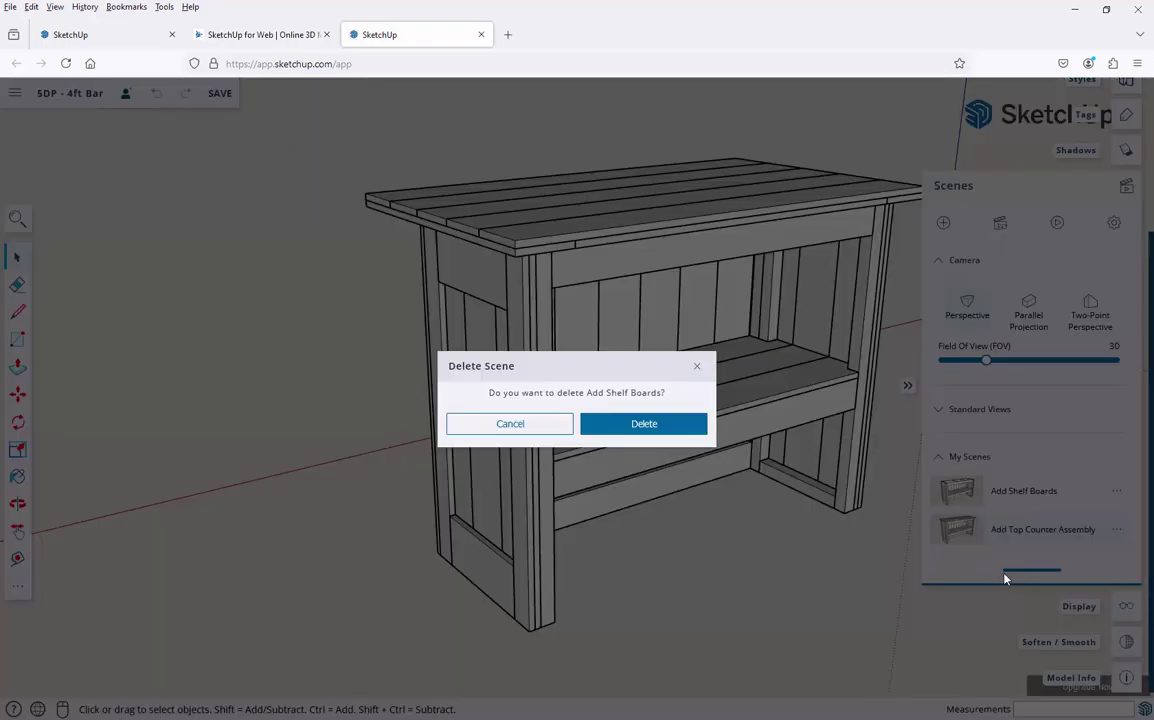
{"action": "left_click", "coordinate": [676, 430]}
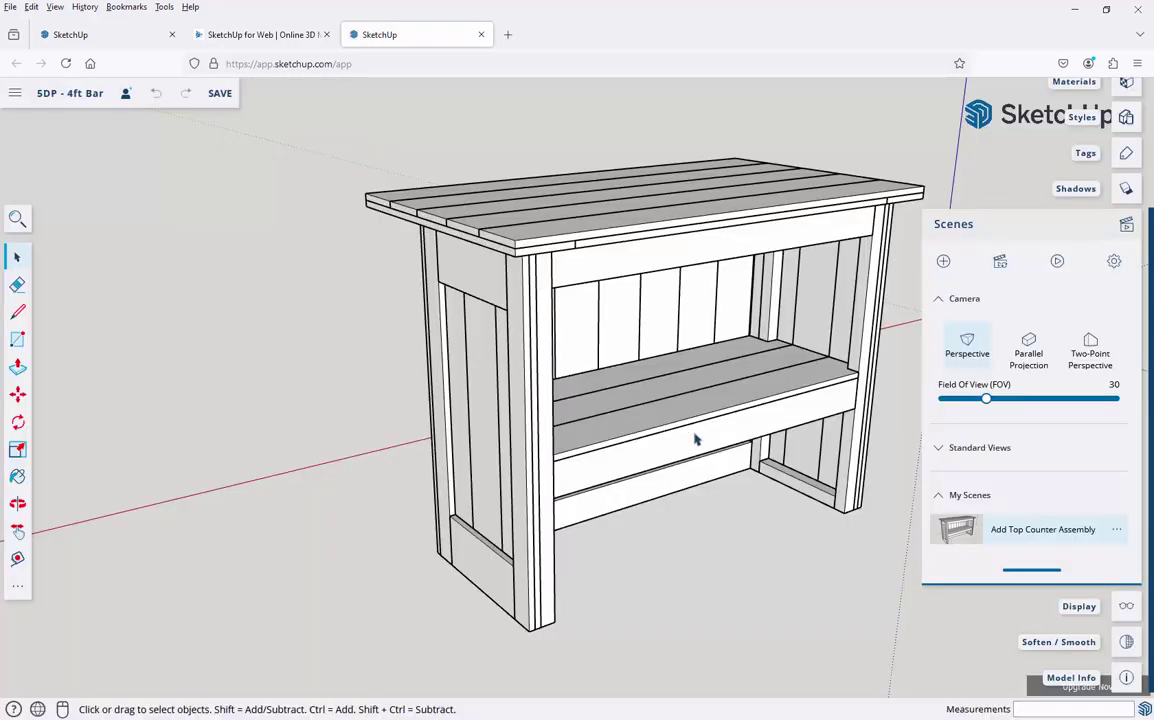
{"action": "left_click", "coordinate": [1116, 529]}
{"action": "left_click", "coordinate": [1018, 615]}
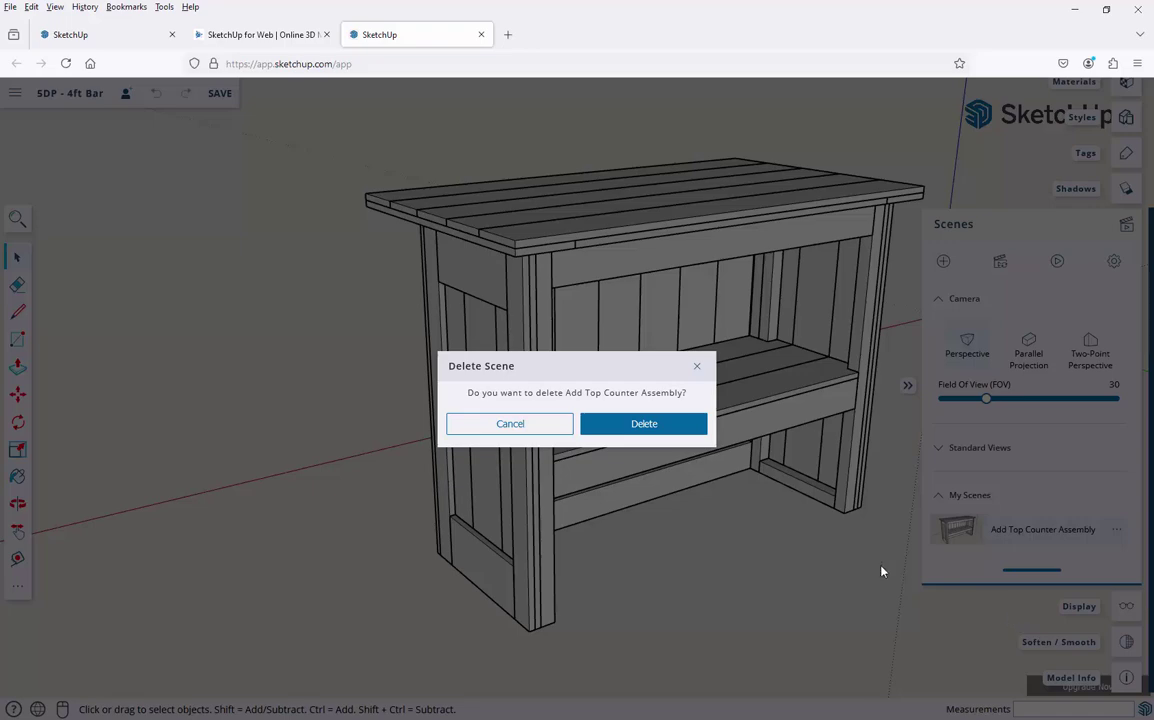
{"action": "left_click", "coordinate": [645, 424]}
{"action": "scroll", "coordinate": [278, 286], "scroll_direction": "down", "scroll_amount": 3}
{"action": "scroll", "coordinate": [352, 284], "scroll_direction": "up", "scroll_amount": 3}
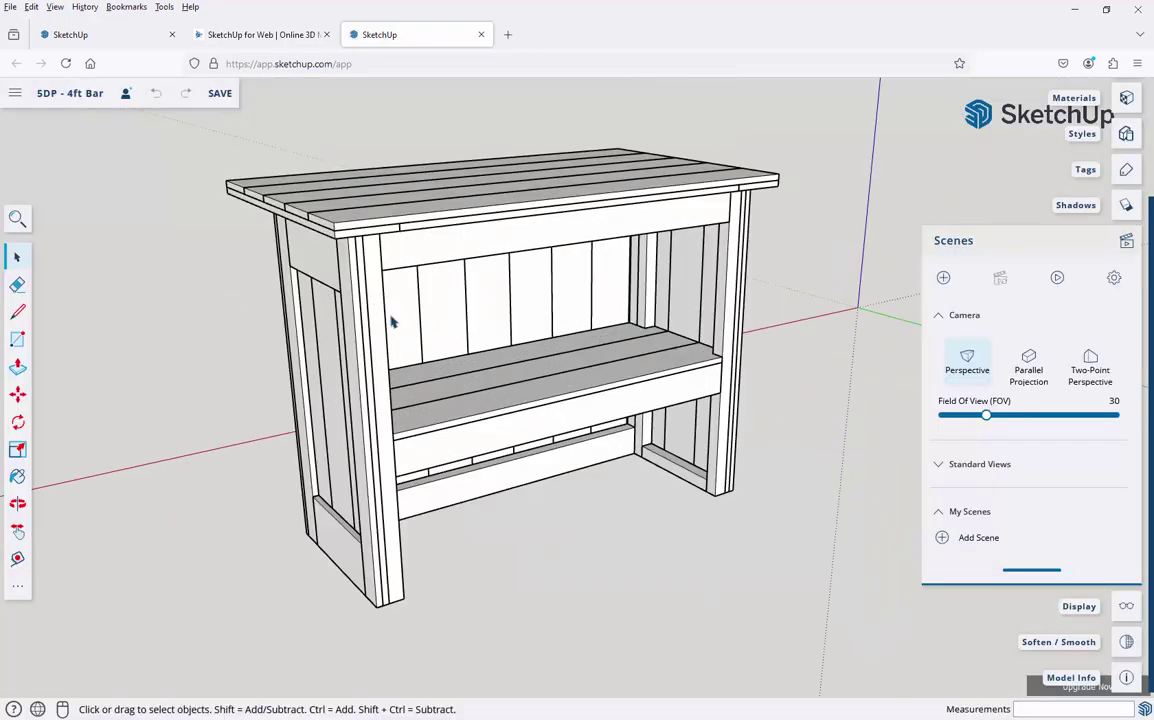
- Orbit to the bar's KC logo side, save it as Scene 1, then swing to a more frontal view
{"action": "left_click", "coordinate": [17, 504]}
{"action": "left_click_drag", "start_coordinate": [296, 481], "coordinate": [585, 296]}
{"action": "scroll", "coordinate": [585, 296], "scroll_direction": "up", "scroll_amount": 3}
{"action": "scroll", "coordinate": [592, 291], "scroll_direction": "down", "scroll_amount": 2}
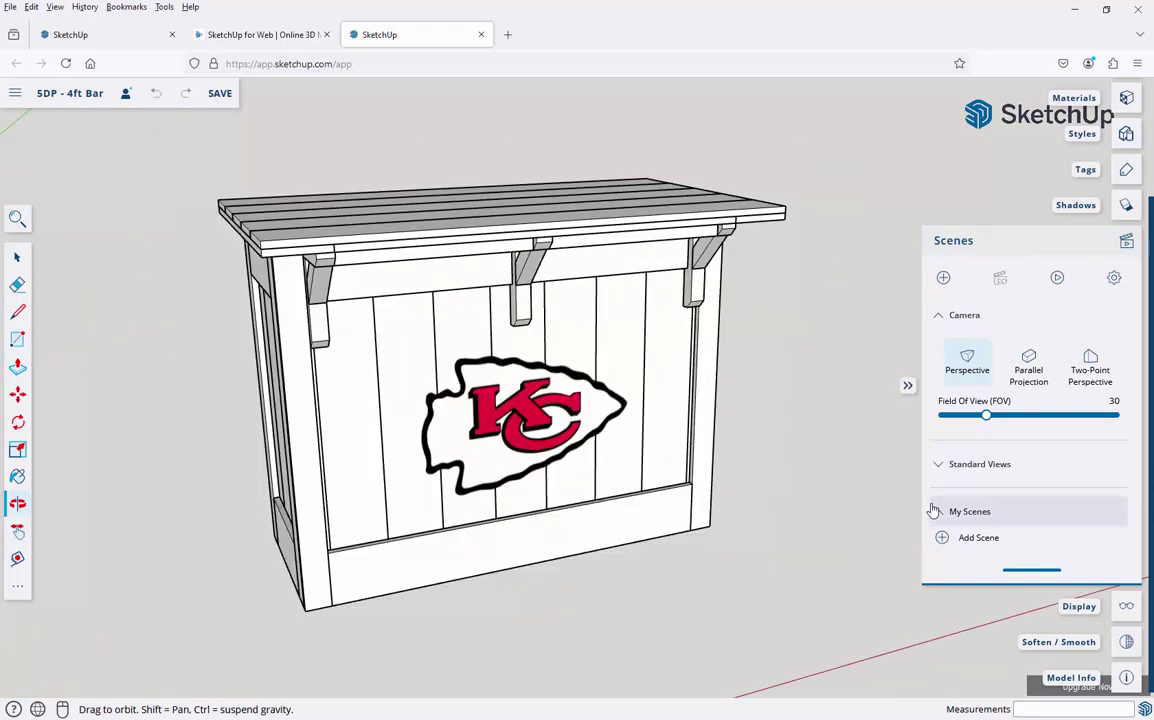
{"action": "left_click", "coordinate": [941, 539]}
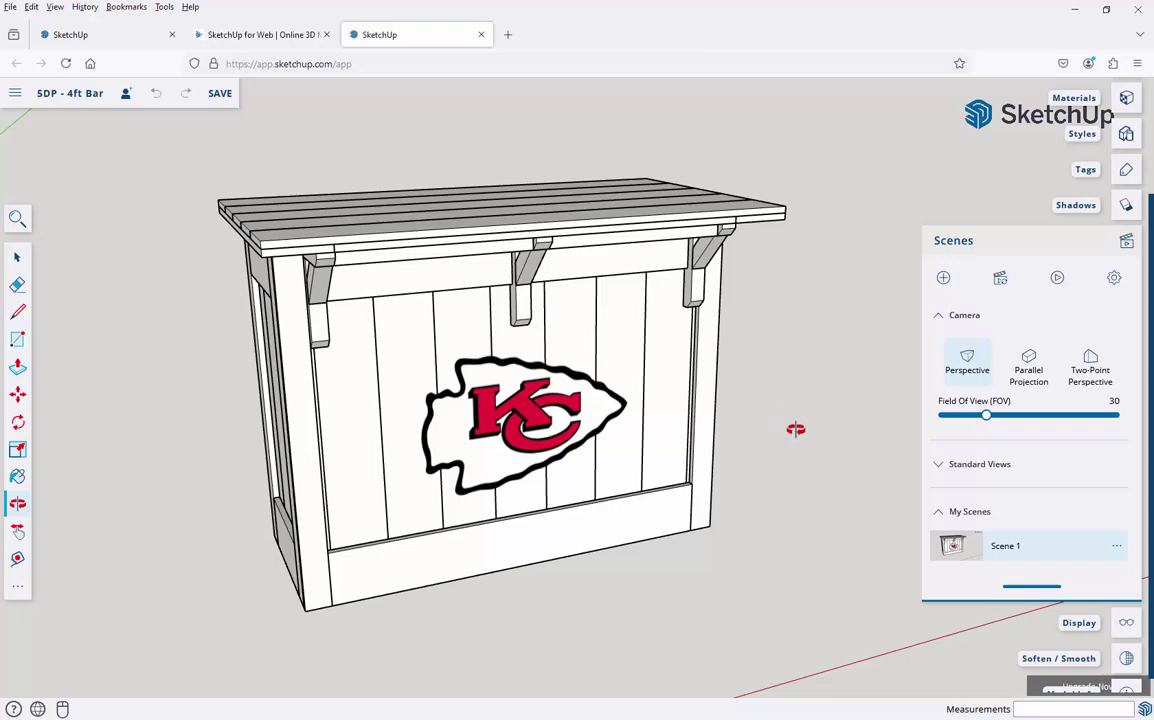
{"action": "left_click_drag", "start_coordinate": [747, 440], "coordinate": [537, 418]}
{"action": "left_click_drag", "start_coordinate": [538, 405], "coordinate": [538, 412]}
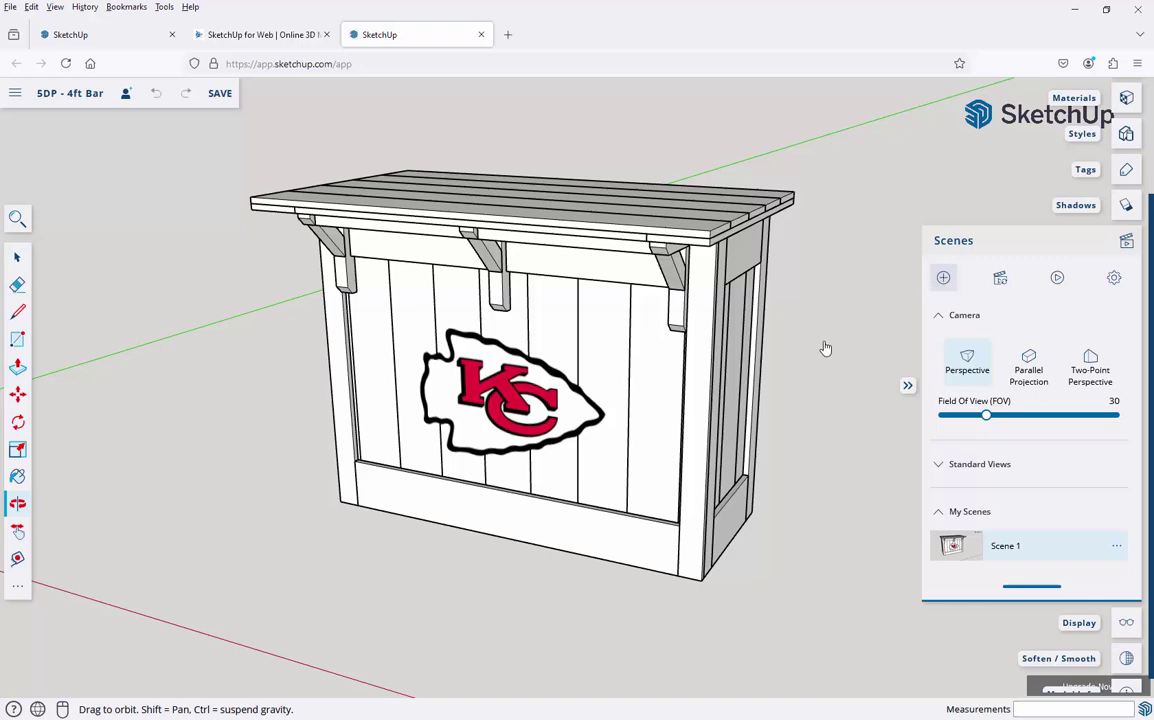
- Orbit and zoom around the bar to a side view and other new angles for Scenes 2–4
{"action": "scroll", "coordinate": [1052, 515], "scroll_direction": "down", "scroll_amount": 1}
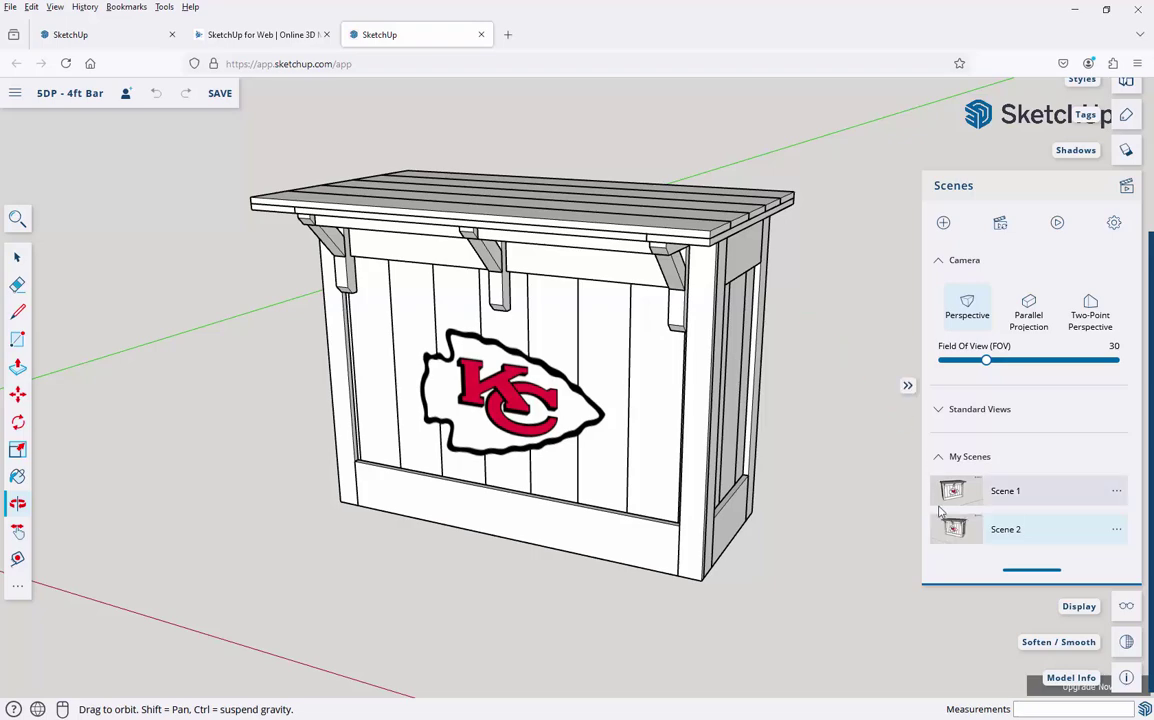
{"action": "left_click_drag", "start_coordinate": [857, 372], "coordinate": [487, 383]}
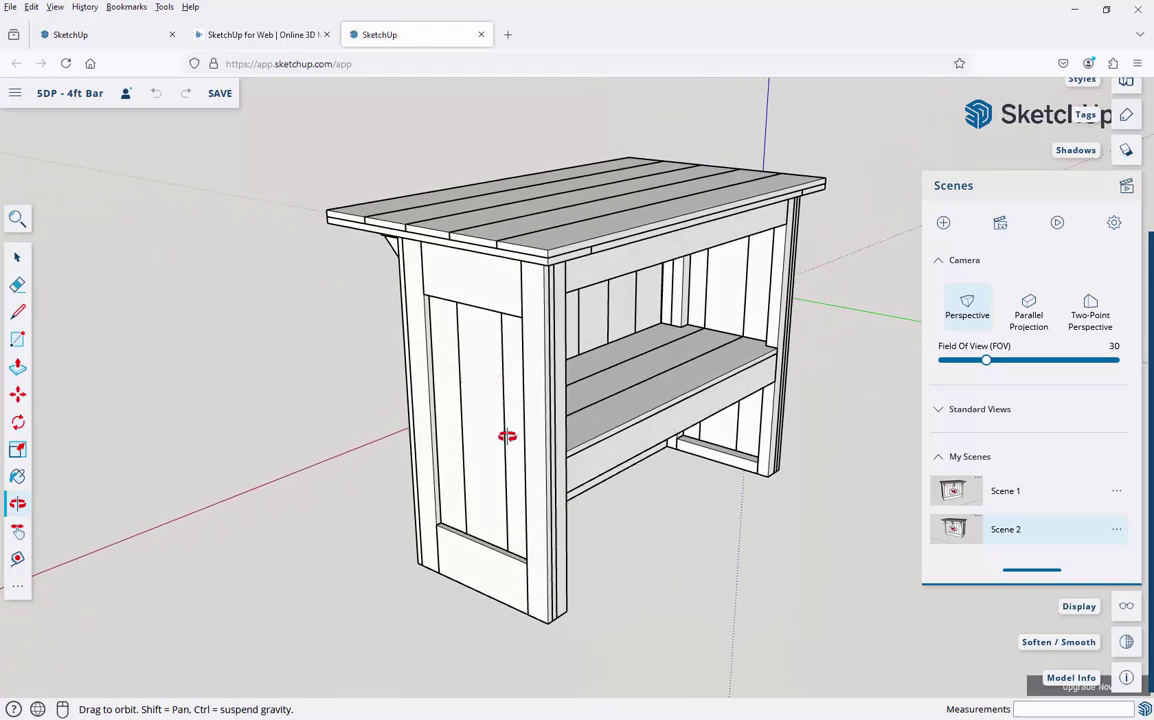
{"action": "scroll", "coordinate": [476, 456], "scroll_direction": "down", "scroll_amount": 2}
{"action": "scroll", "coordinate": [577, 426], "scroll_direction": "up", "scroll_amount": 3}
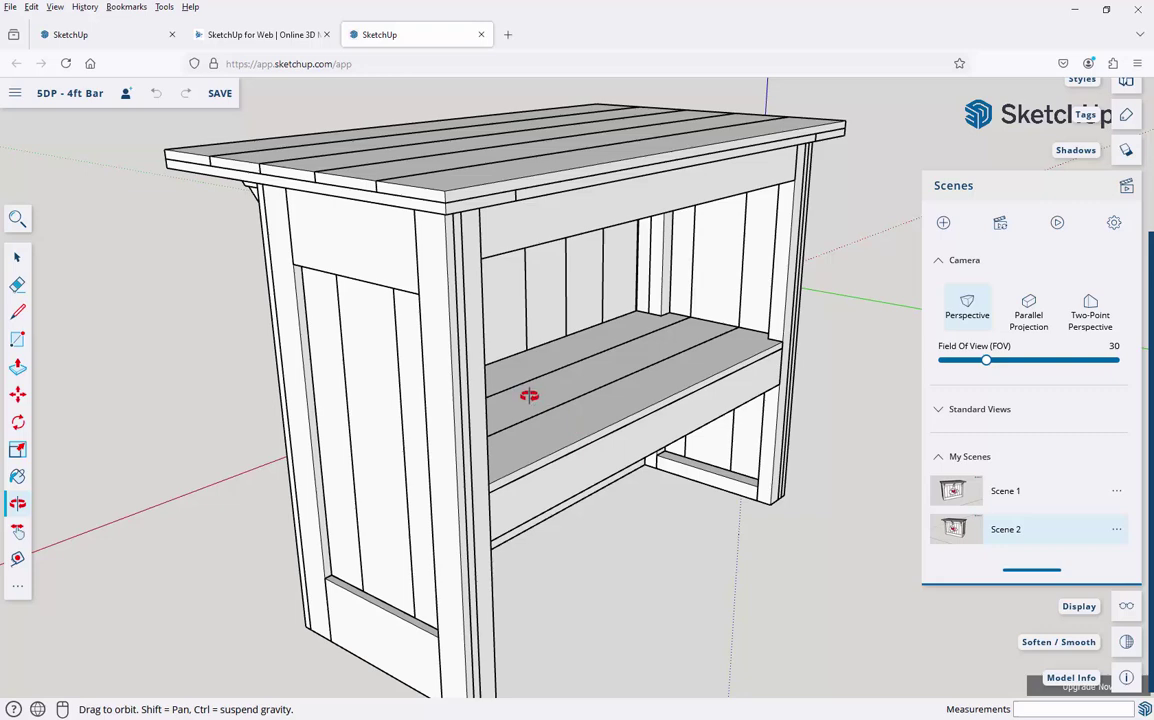
{"action": "scroll", "coordinate": [529, 396], "scroll_direction": "down", "scroll_amount": 3}
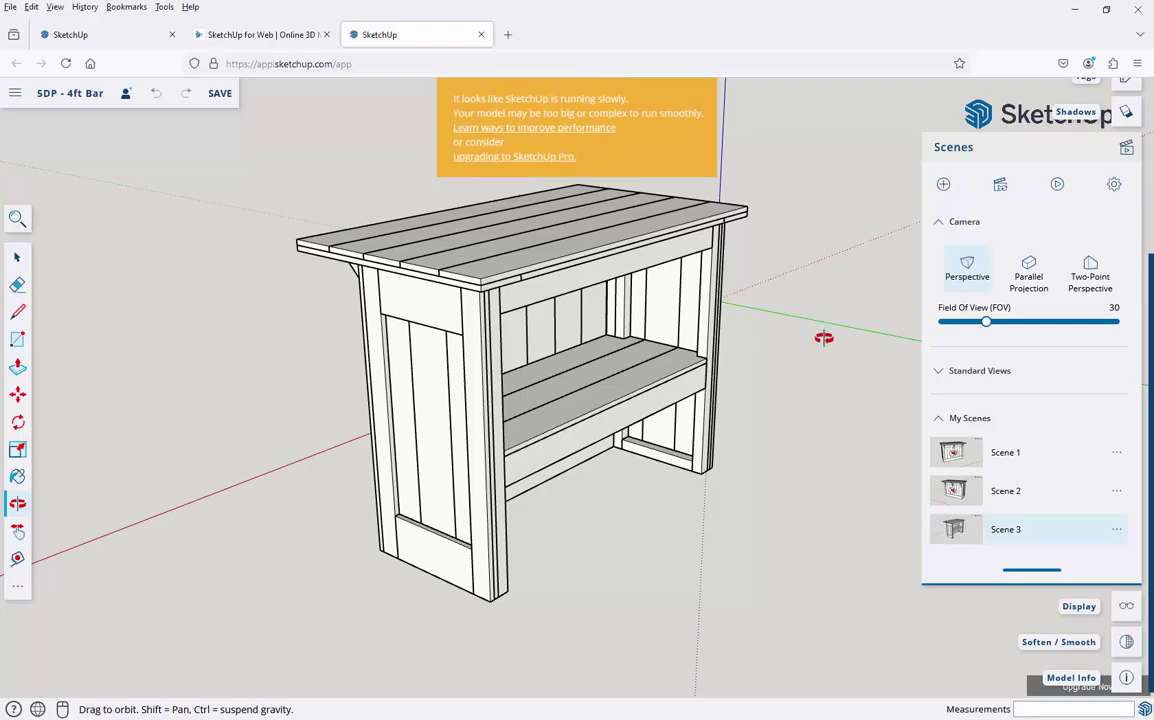
{"action": "left_click_drag", "start_coordinate": [826, 395], "coordinate": [641, 346]}
{"action": "left_click_drag", "start_coordinate": [760, 347], "coordinate": [722, 340]}
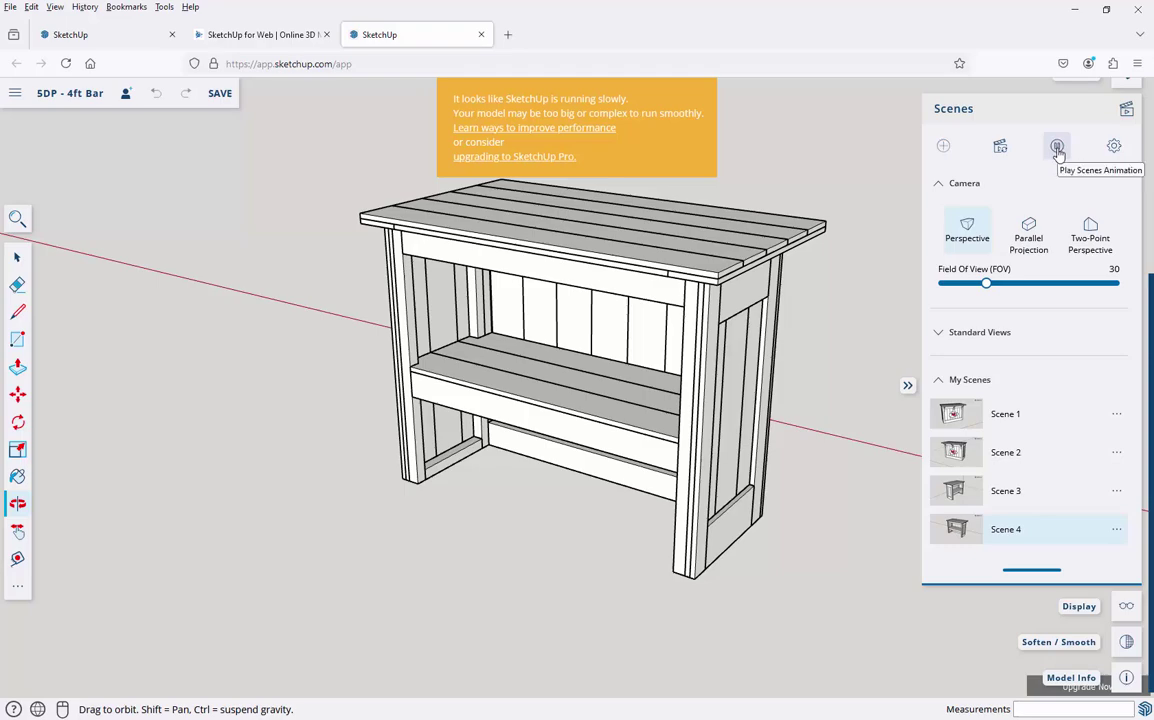
- Play the saved scenes animation once, then bring up the Animation Settings
{"action": "left_click", "coordinate": [1057, 148]}
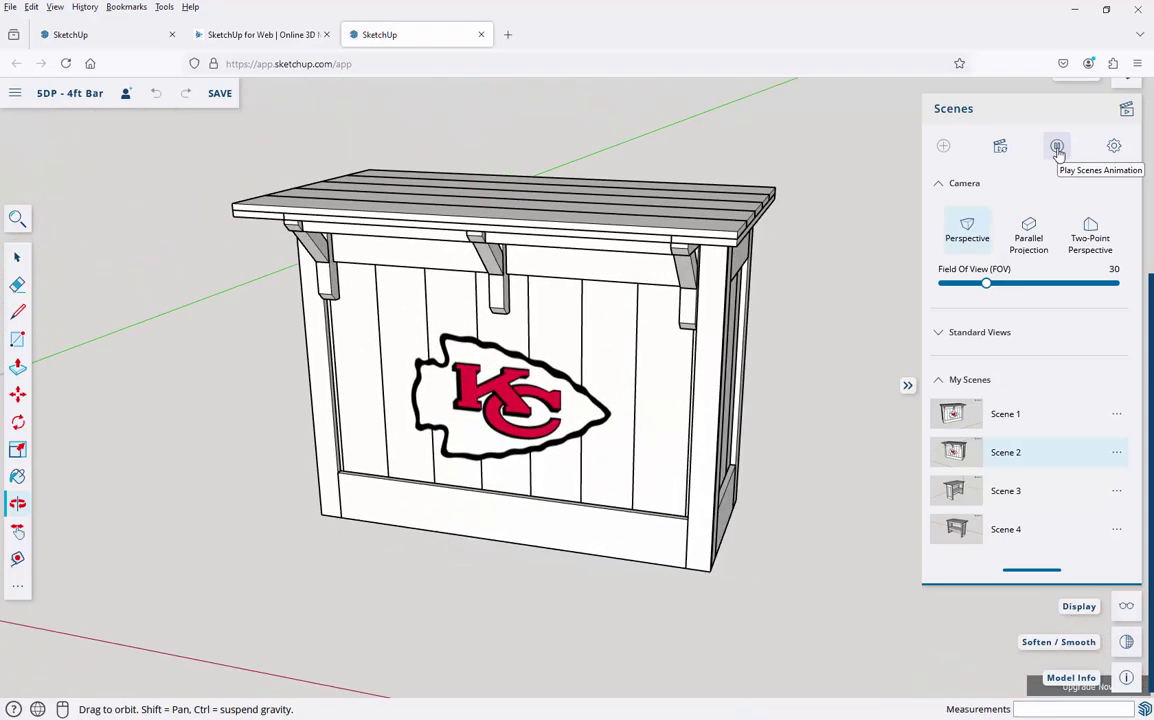
{"action": "left_click", "coordinate": [1115, 147]}
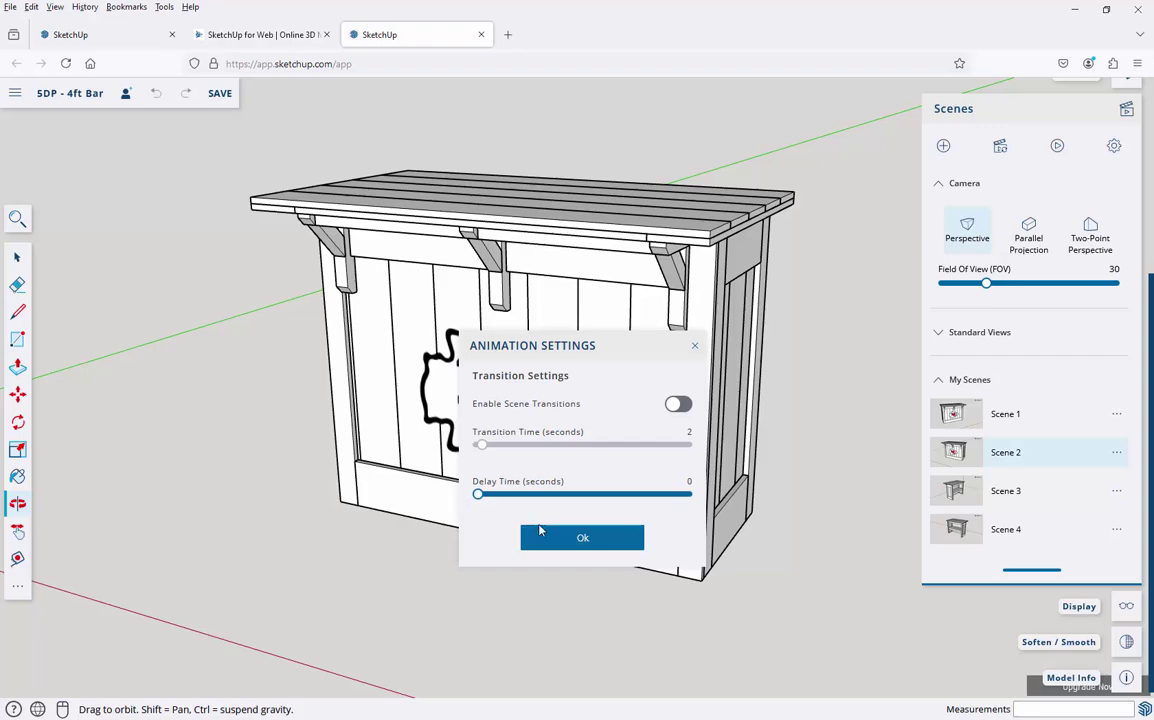
- Replay the scenes, then enable scene transitions and set a 1-second delay between scenes
{"action": "left_click", "coordinate": [573, 543]}
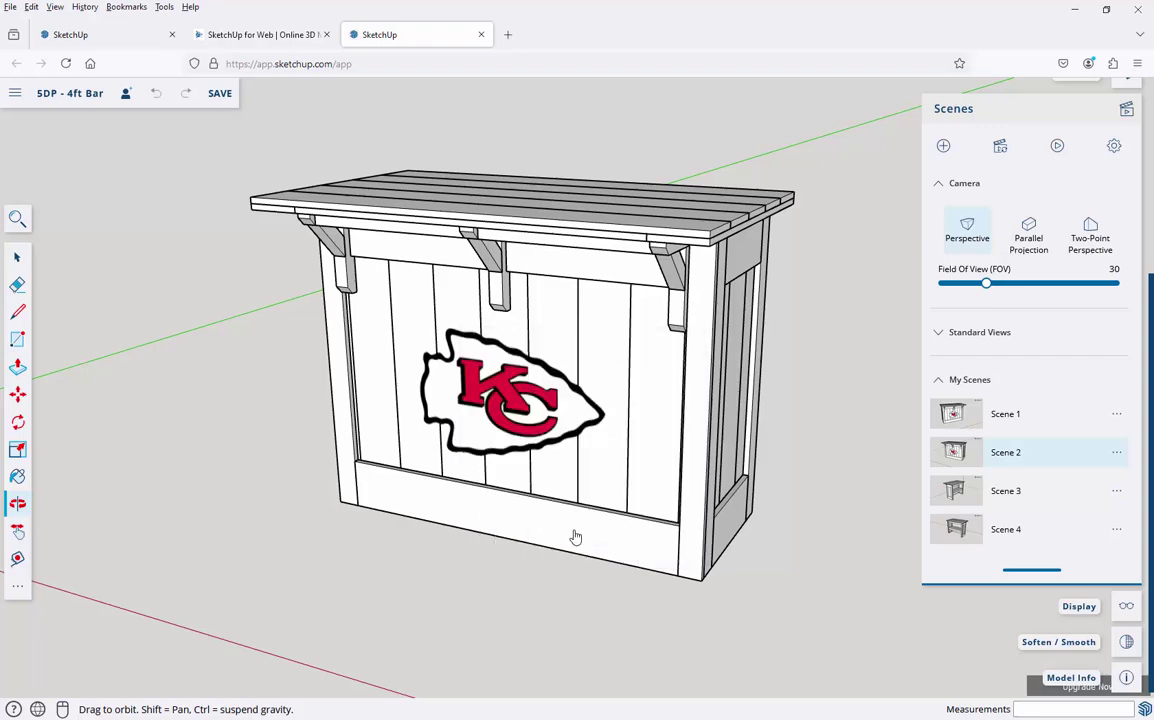
{"action": "left_click", "coordinate": [1055, 156]}
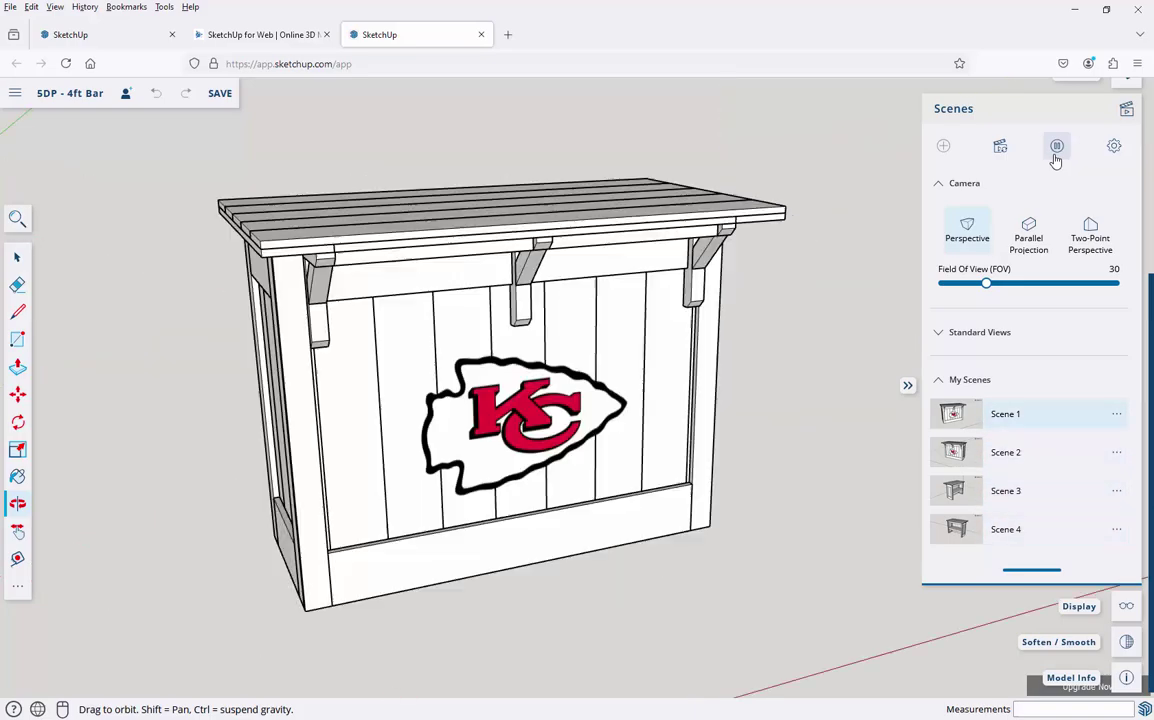
{"action": "left_click", "coordinate": [1114, 146]}
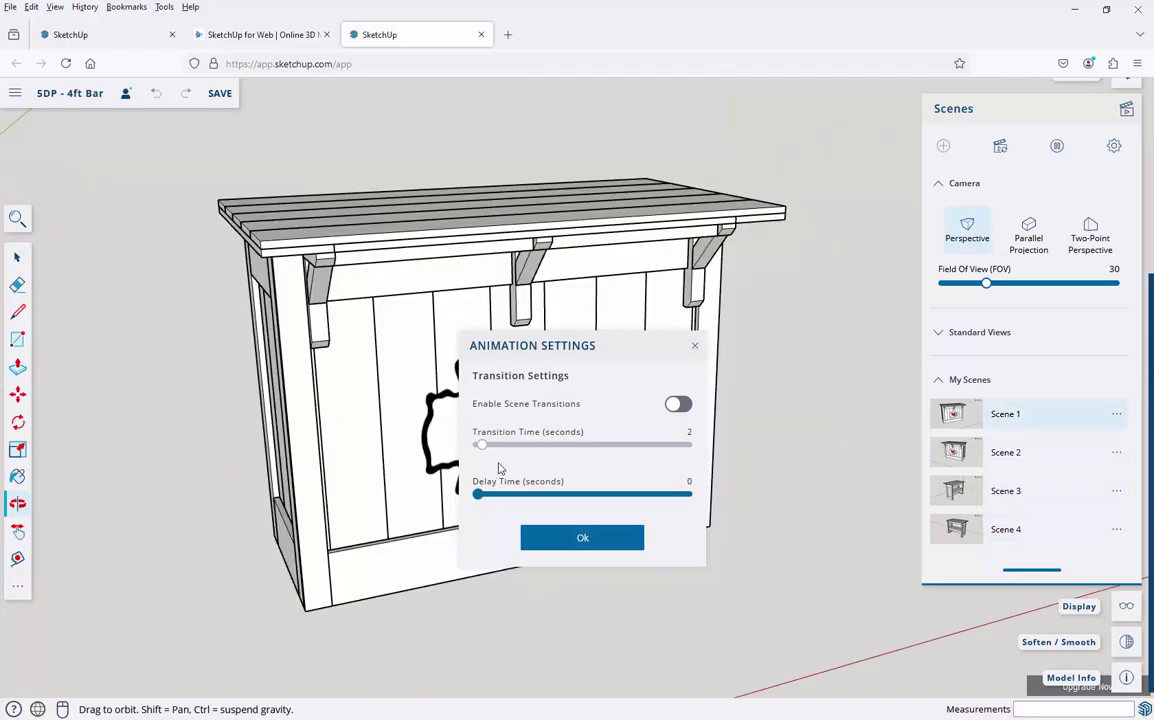
{"action": "left_click", "coordinate": [677, 405]}
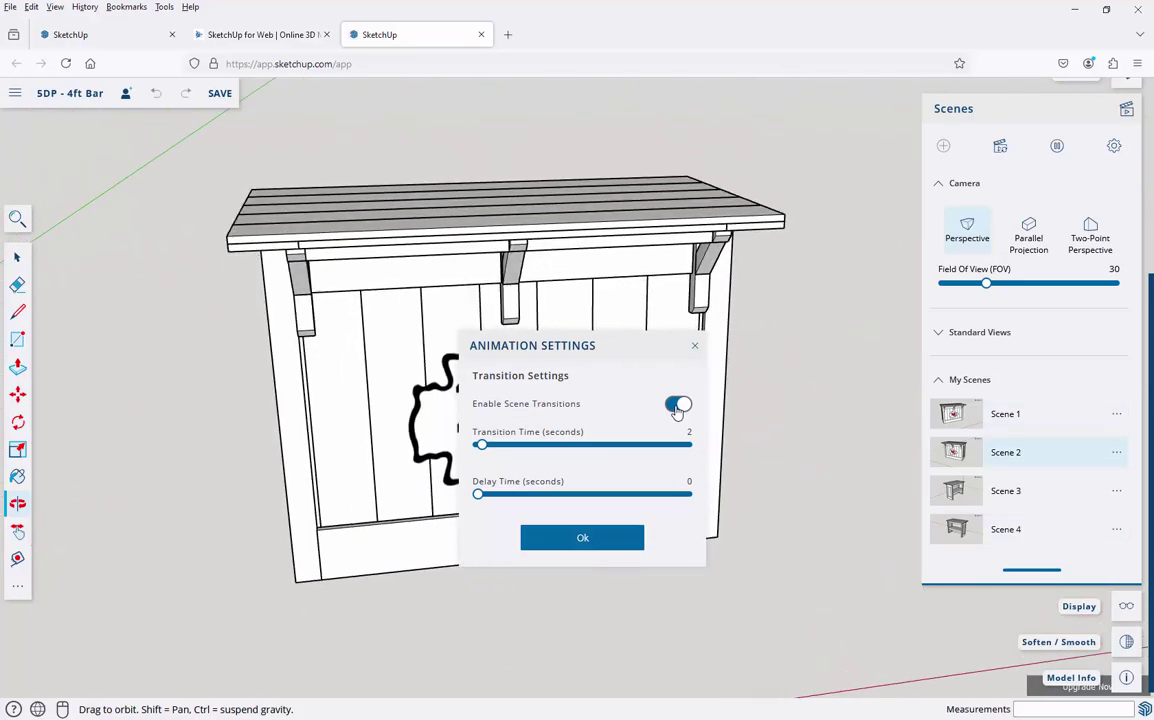
{"action": "left_click", "coordinate": [623, 541]}
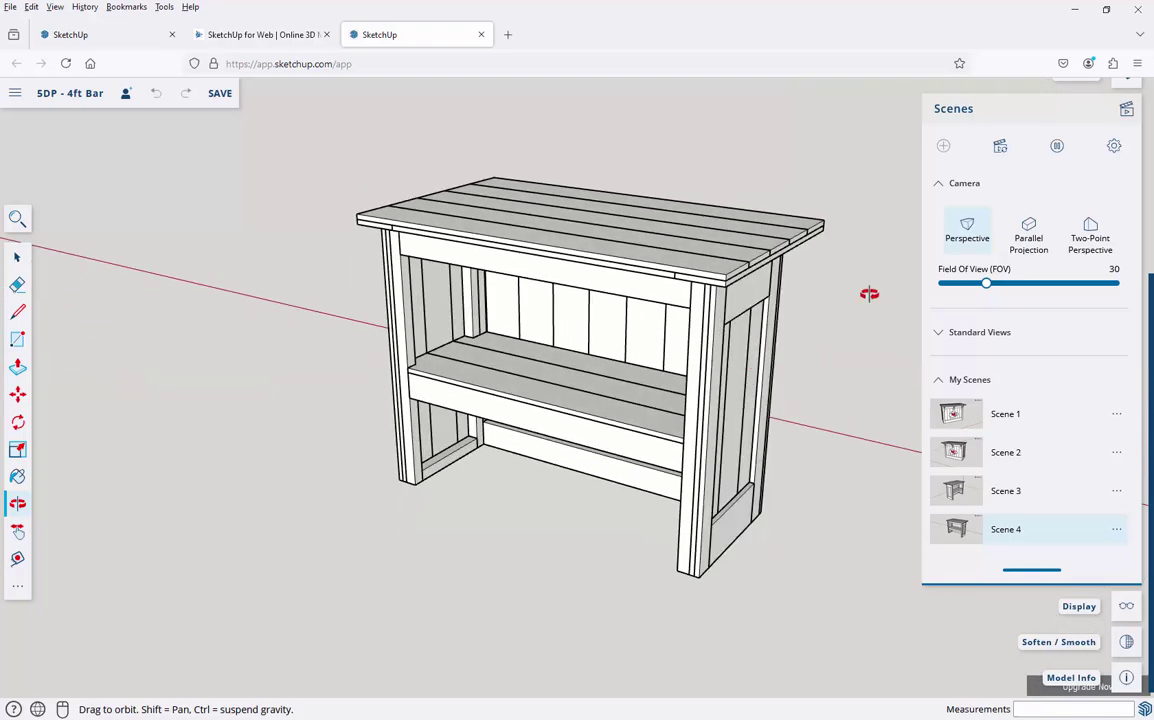
{"action": "left_click", "coordinate": [1115, 147]}
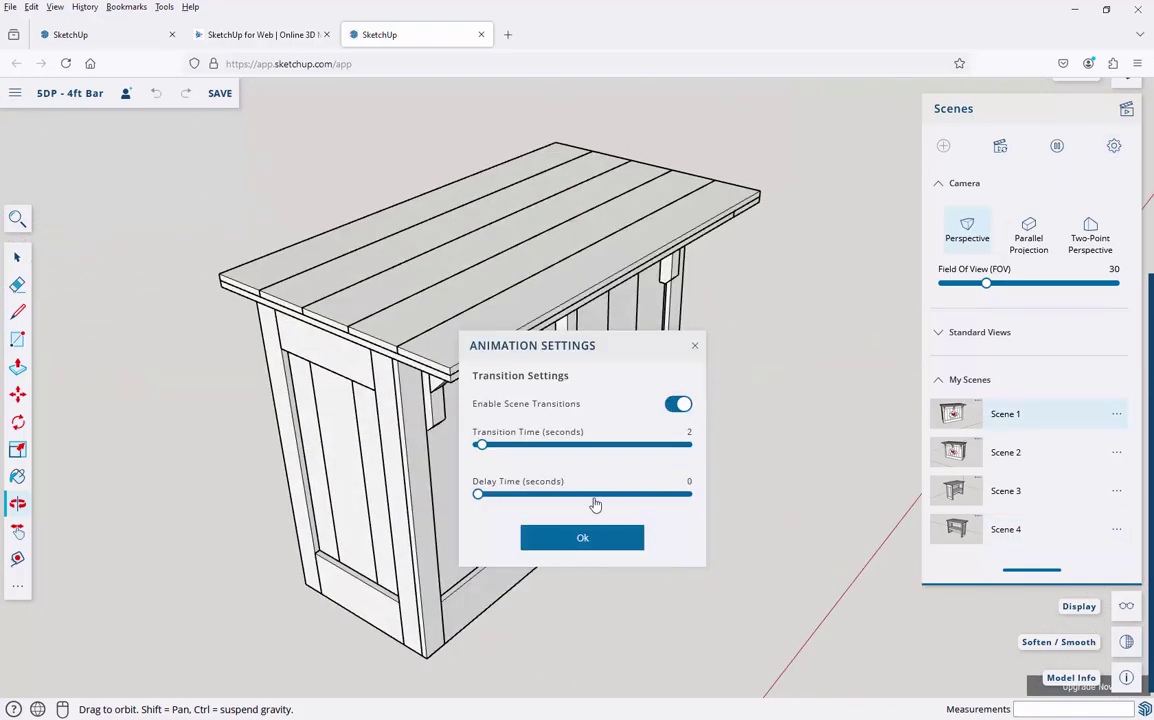
{"action": "left_click", "coordinate": [479, 495]}
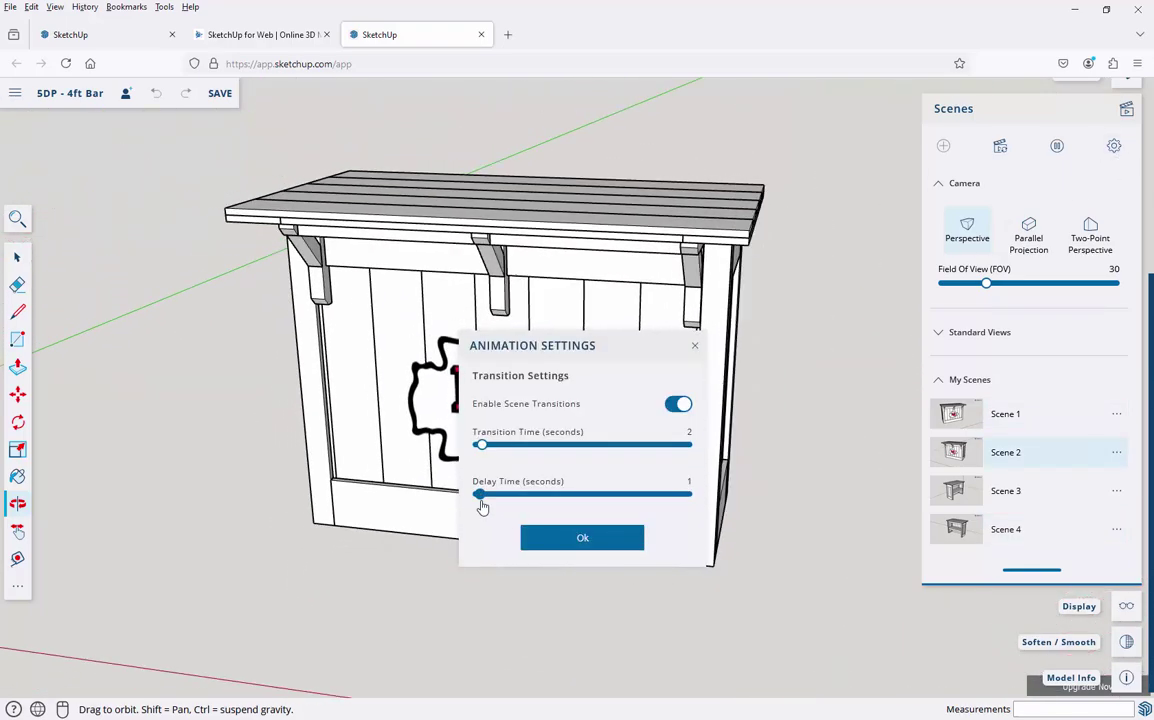
{"action": "left_click", "coordinate": [575, 537]}
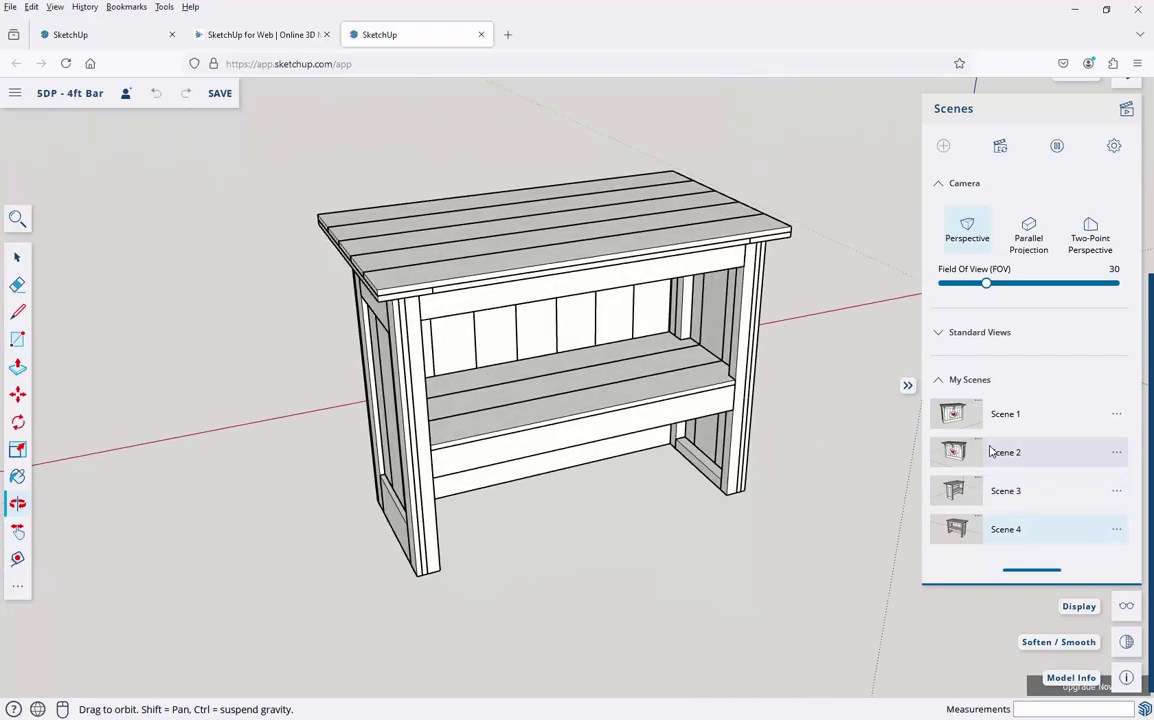
- Switch the camera to Two-Point Perspective while the scenes play
{"action": "left_click", "coordinate": [1097, 243]}
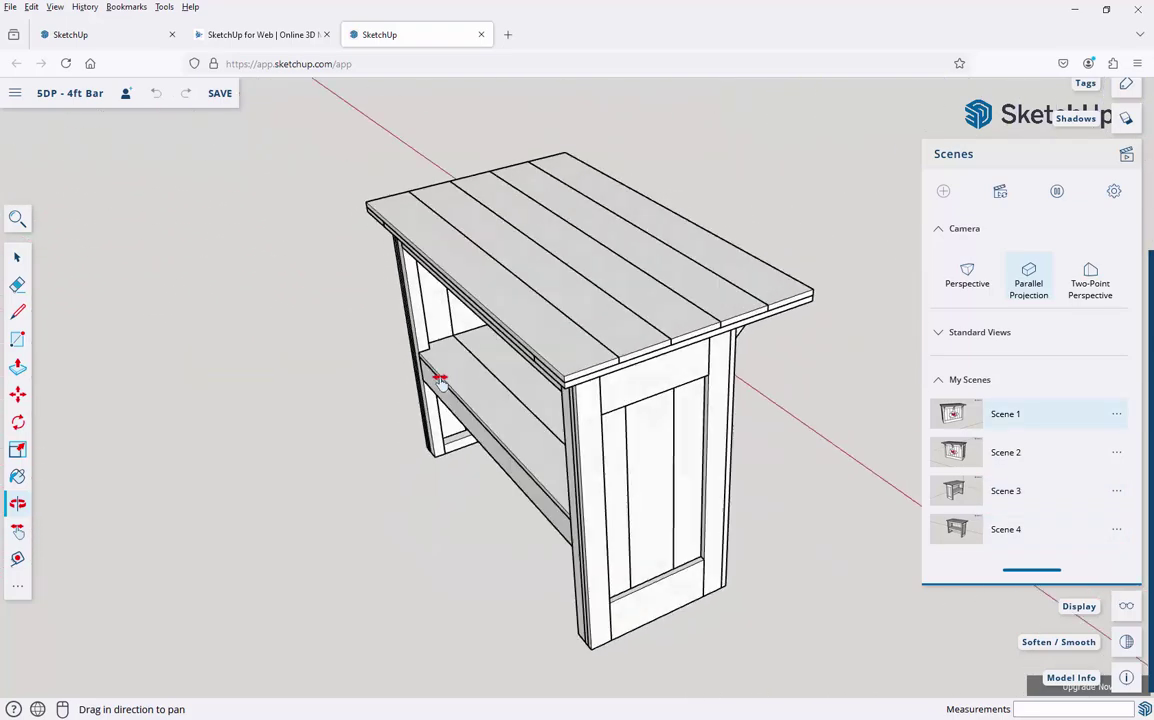
{"action": "left_click", "coordinate": [1126, 154]}
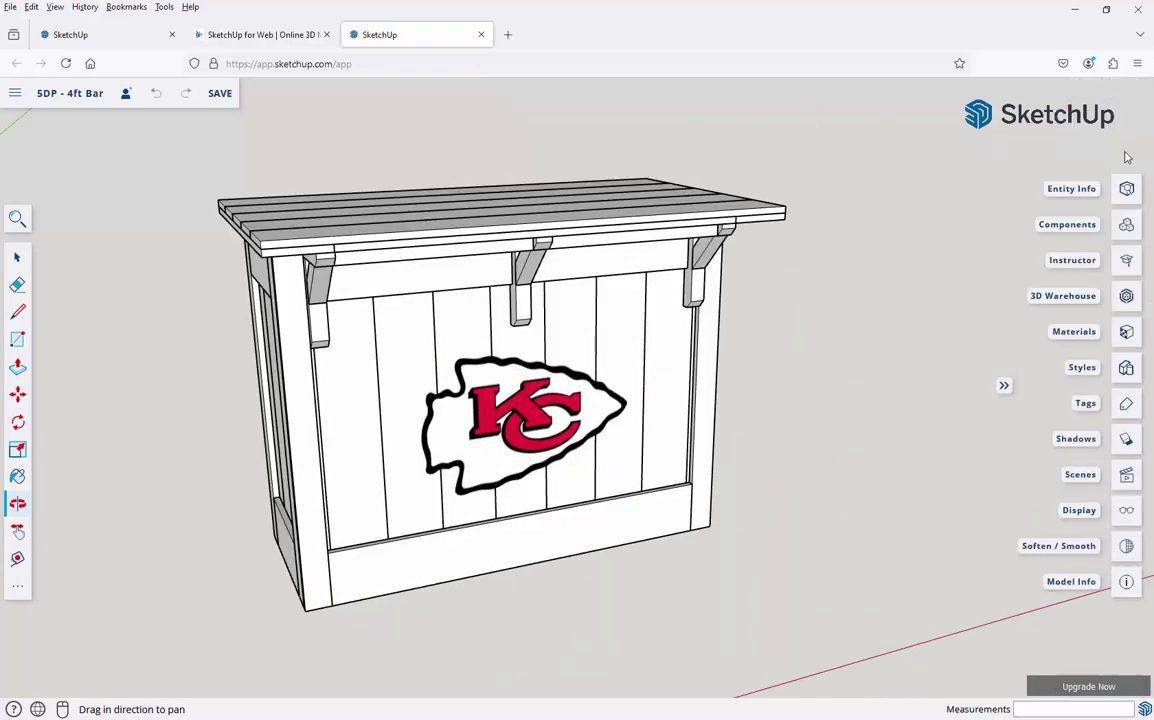